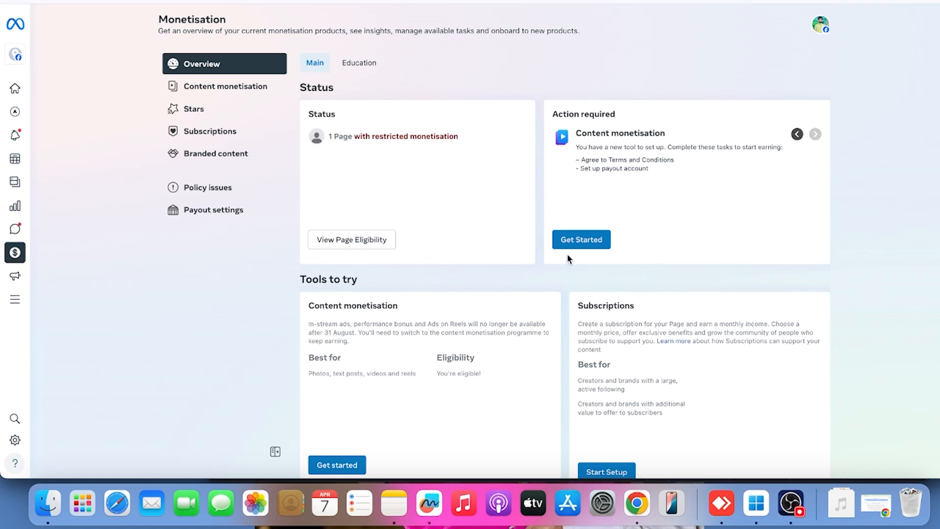
click(579, 242)
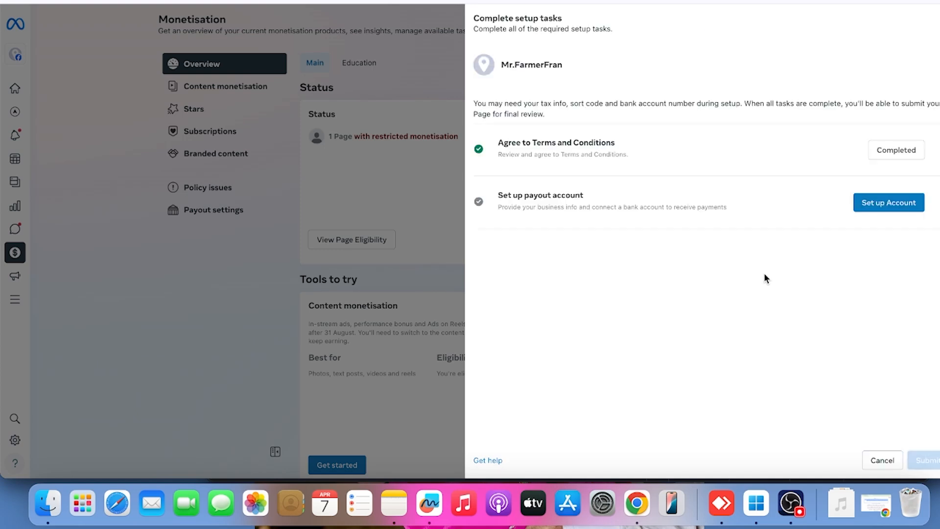
click(864, 207)
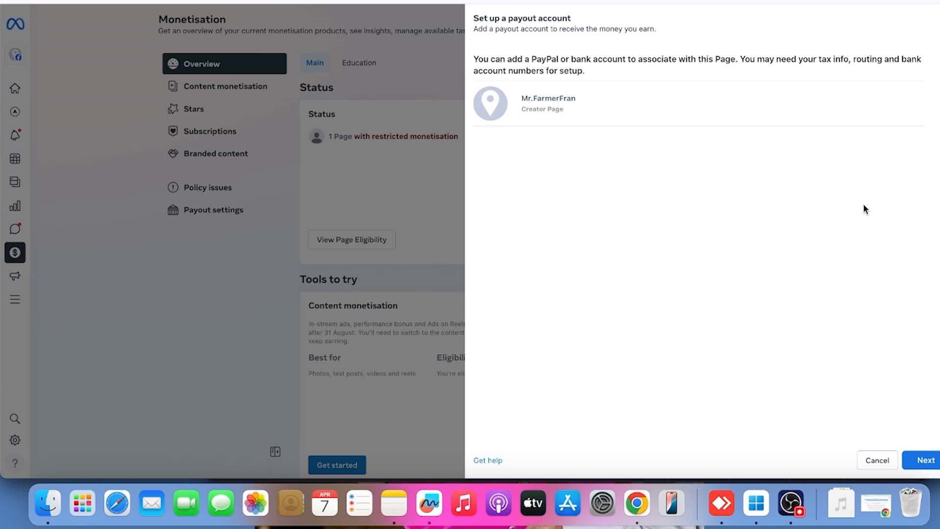
click(870, 458)
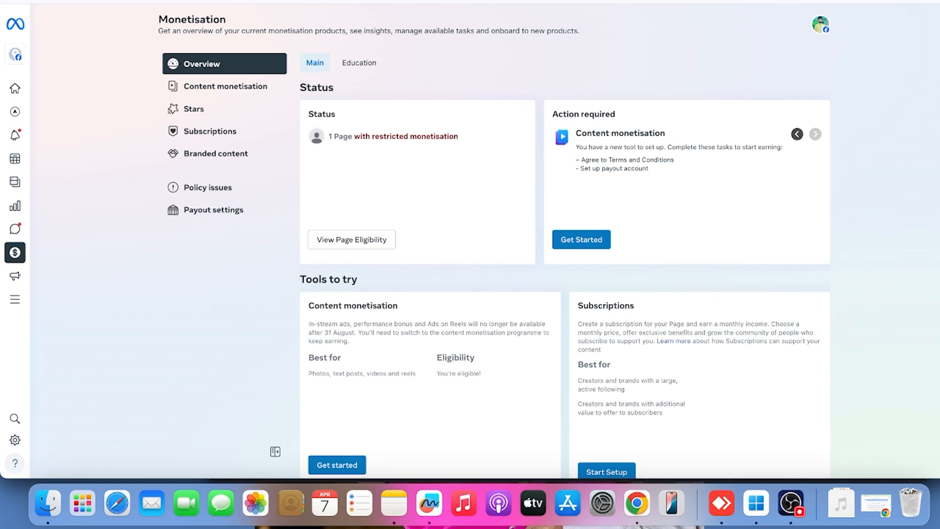
Search Google in a new browser tab for "facebook monetsation manager"
key(super+t)
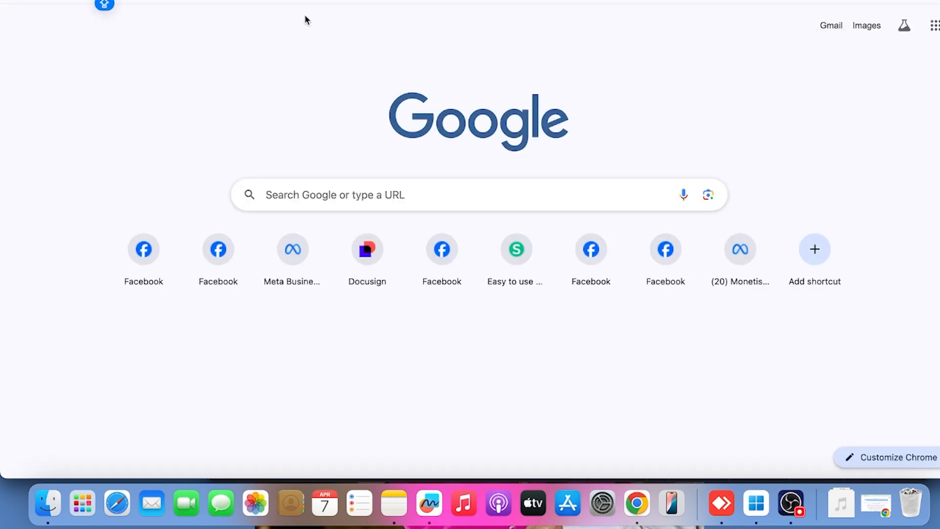
text(FACEB)
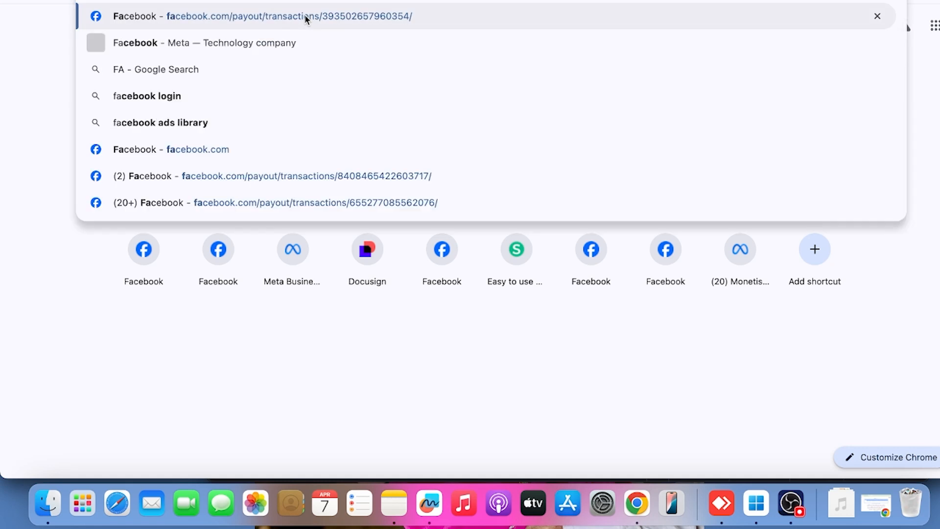
text(OOK)
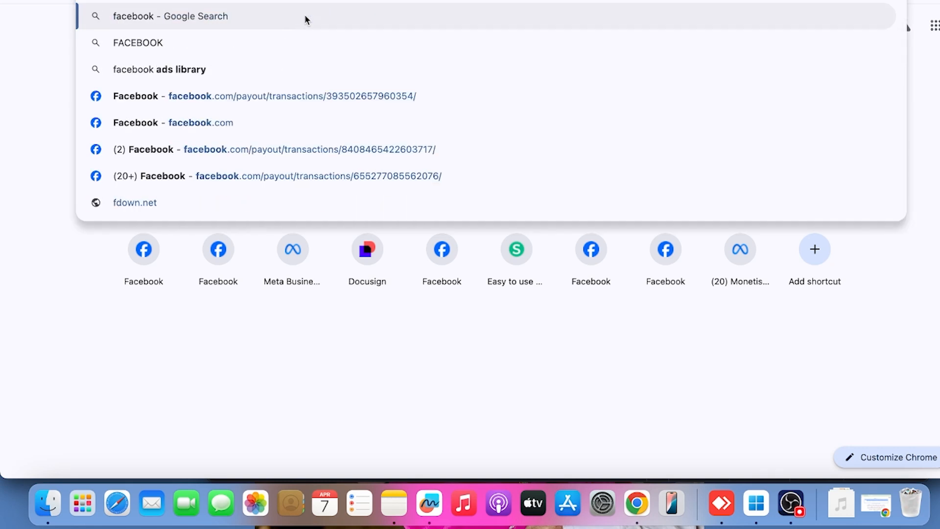
key(BackSpace)
key(BackSpace)
key(BackSpace)
key(BackSpace)
key(BackSpace)
key(BackSpace)
key(BackSpace)
key(BackSpace)
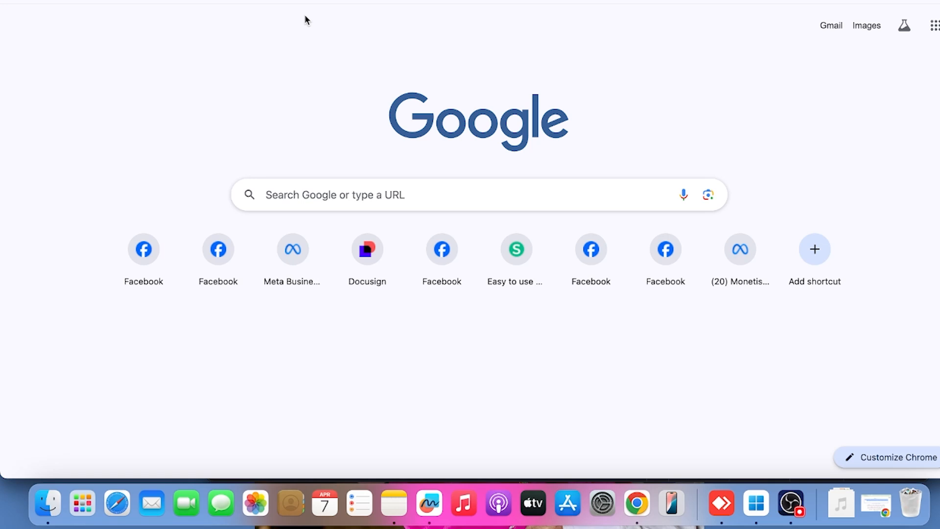
text(face)
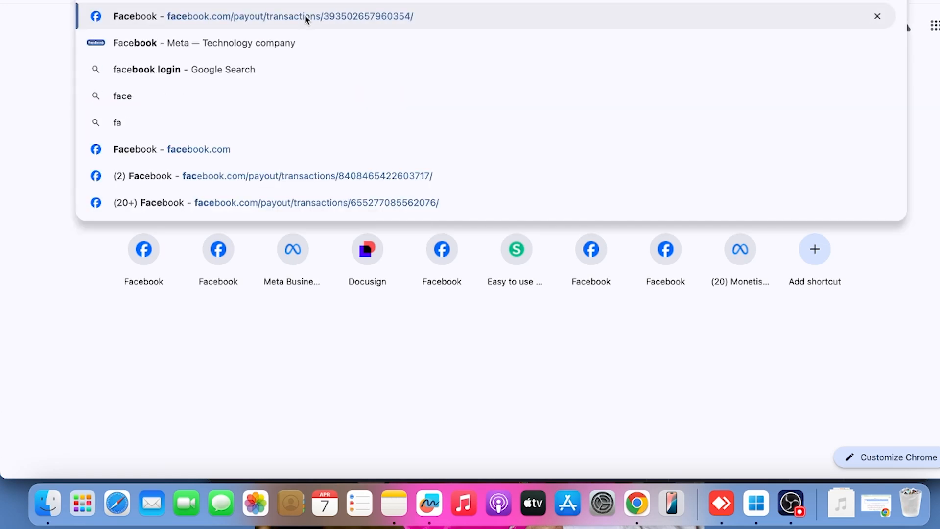
text(book monet)
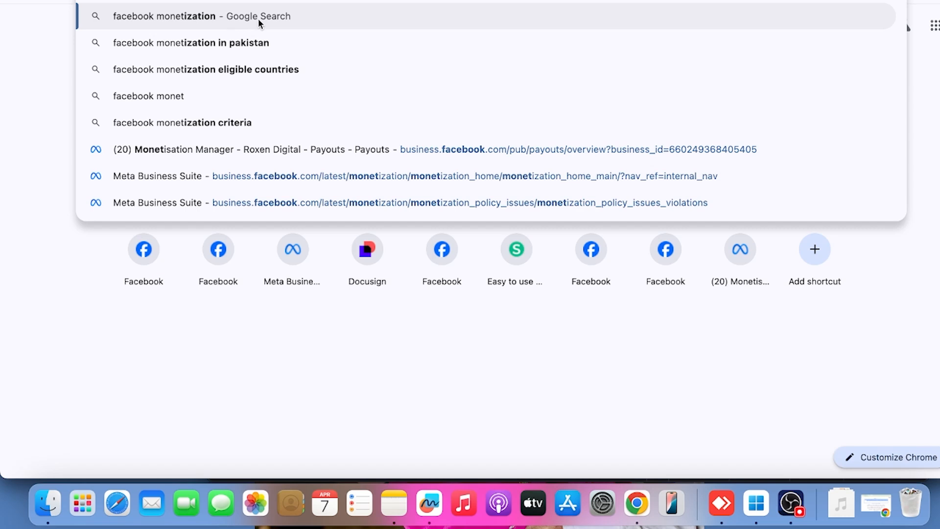
text(sation manager)
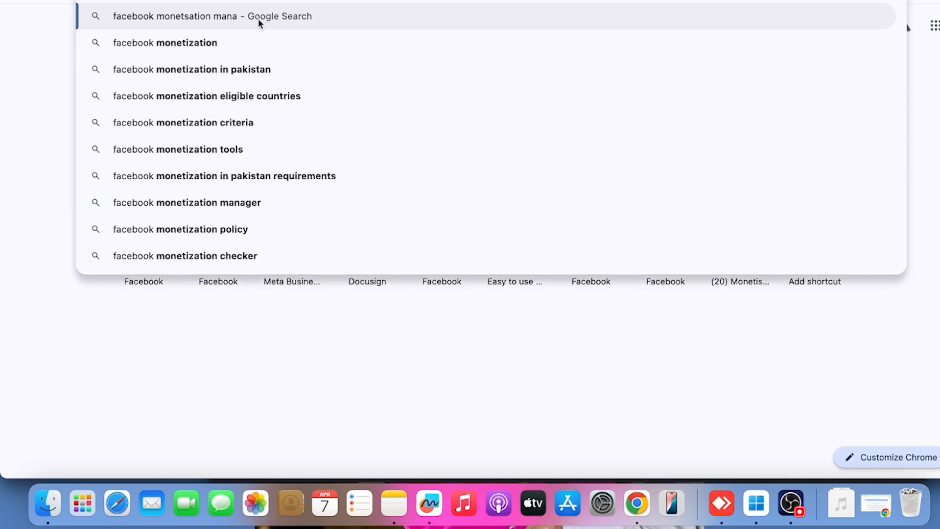
key(Return)
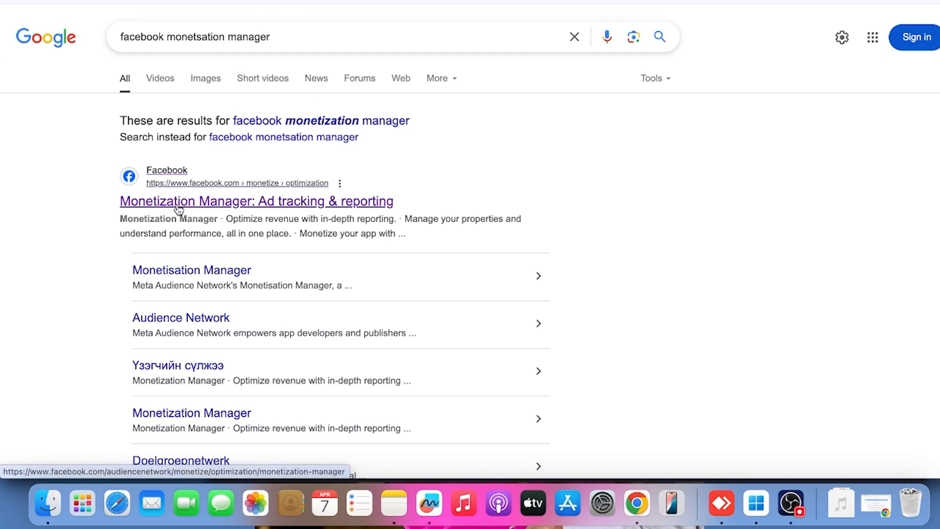
Open Meta's Monetisation Manager from the Monetization Manager search result and start adding a payment account for payouts
click(219, 208)
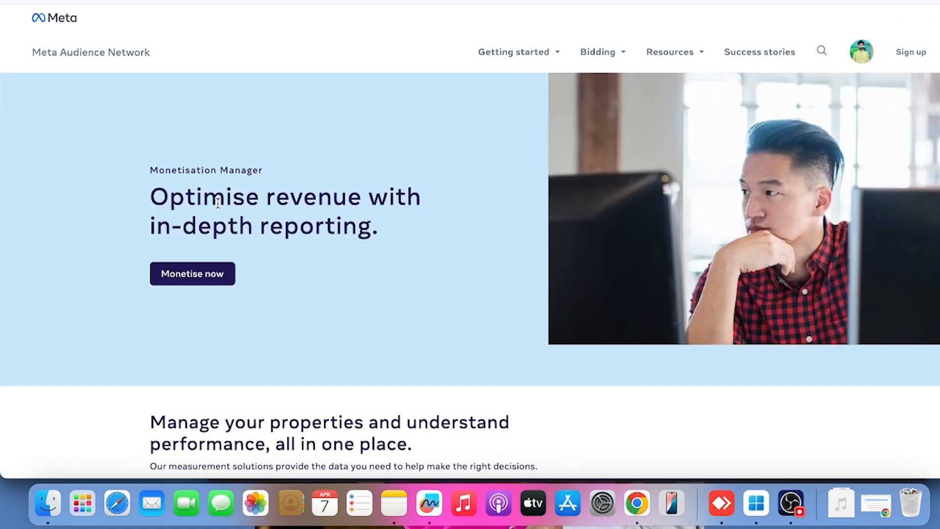
click(191, 282)
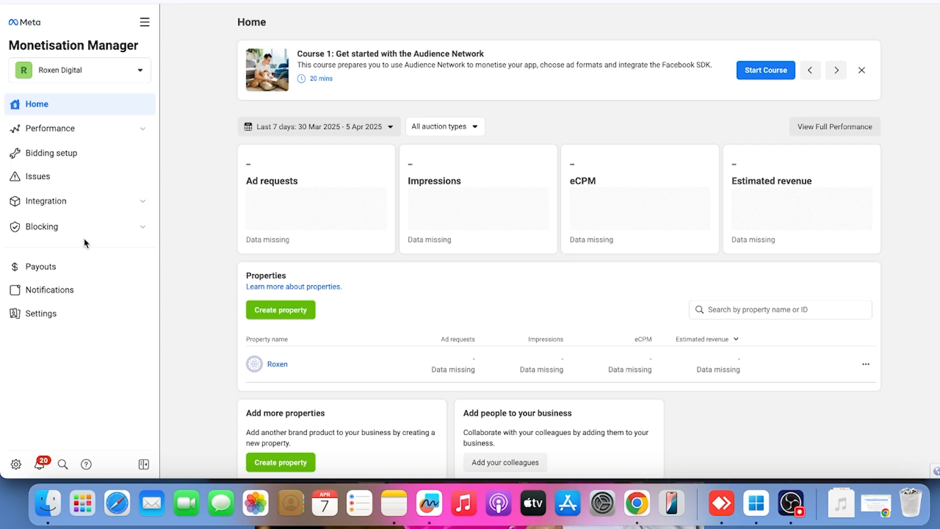
click(48, 267)
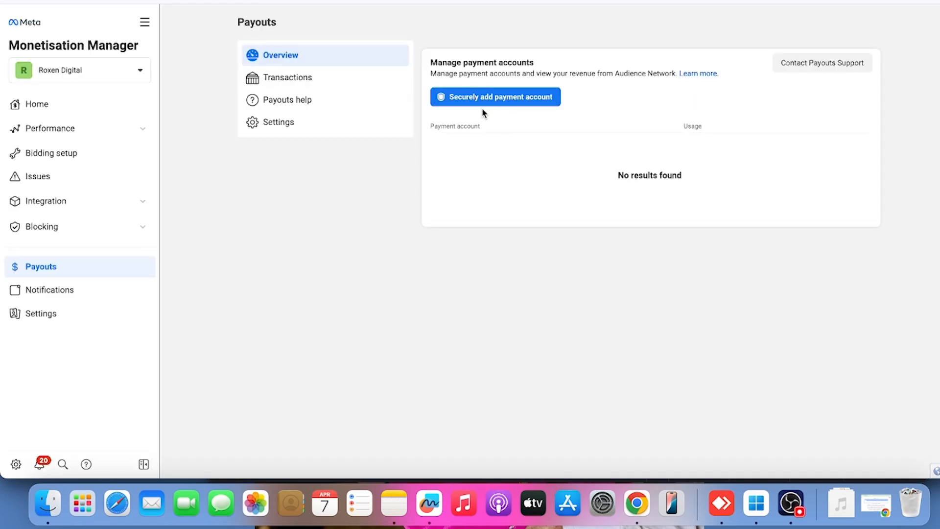
click(522, 103)
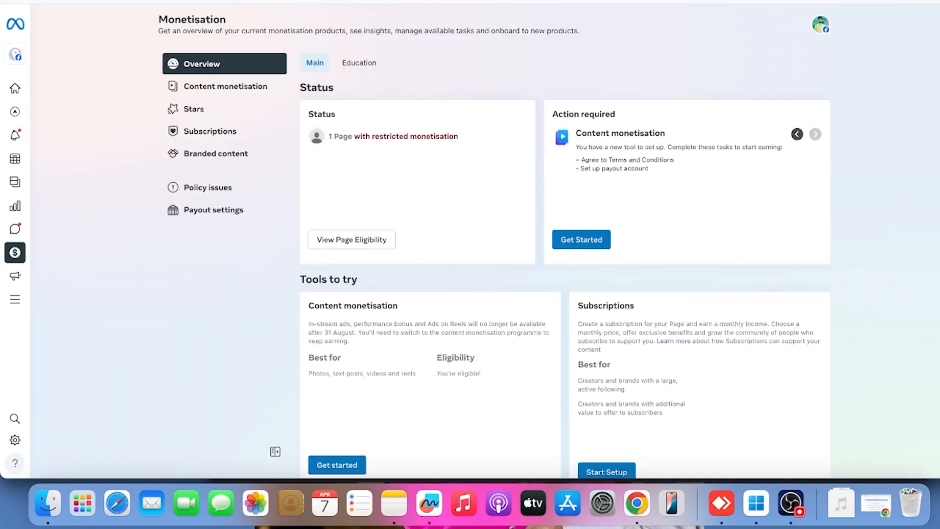
Review the Page's required setup tasks for content monetisation in the other tab and close them
click(590, 242)
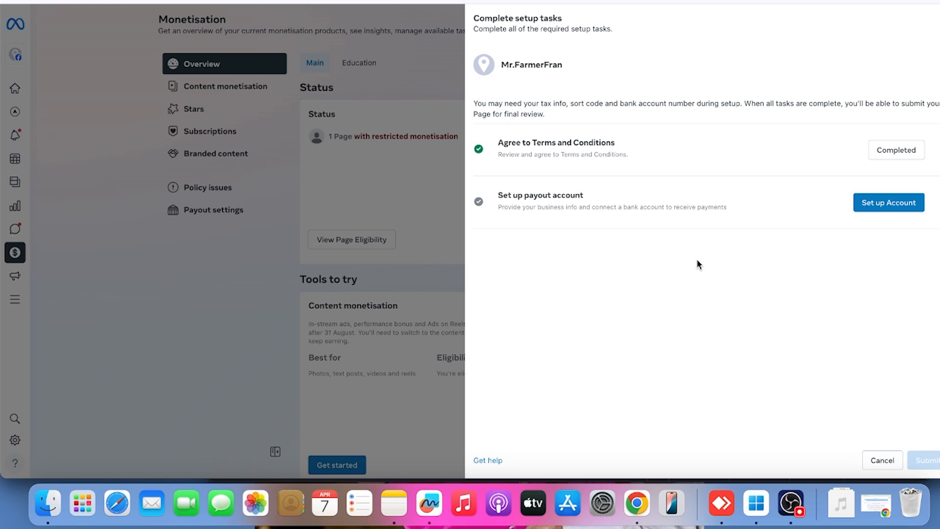
click(881, 460)
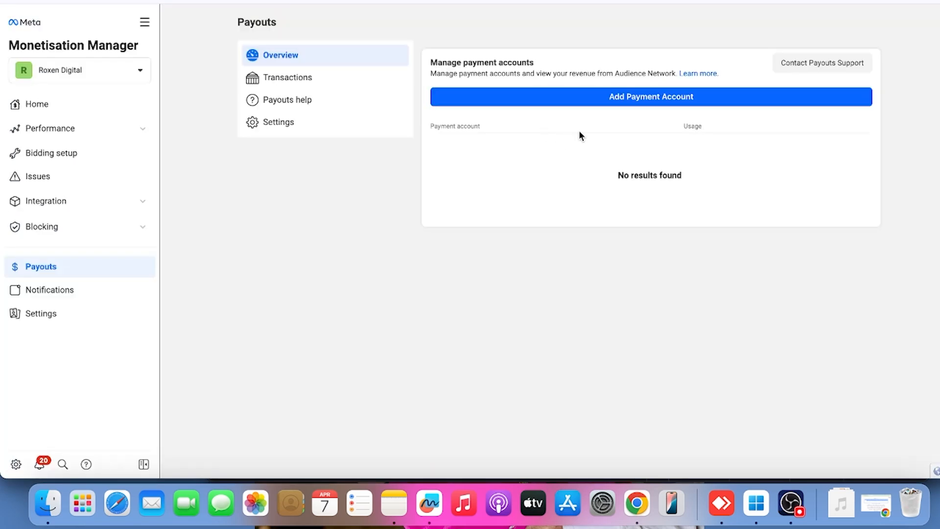
Create a new business for the payout account with country Saudi Arabia and business type Individual/sole proprietor, and continue to the personal info
click(643, 96)
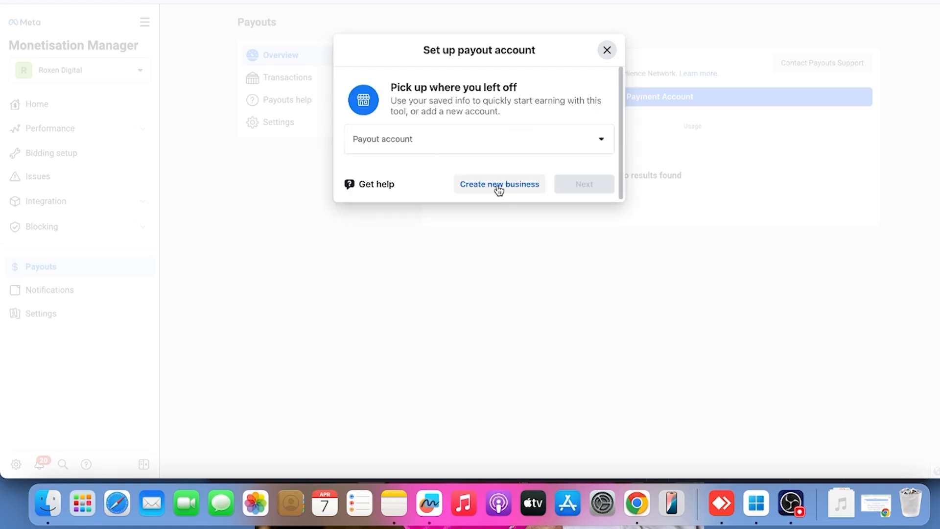
click(498, 189)
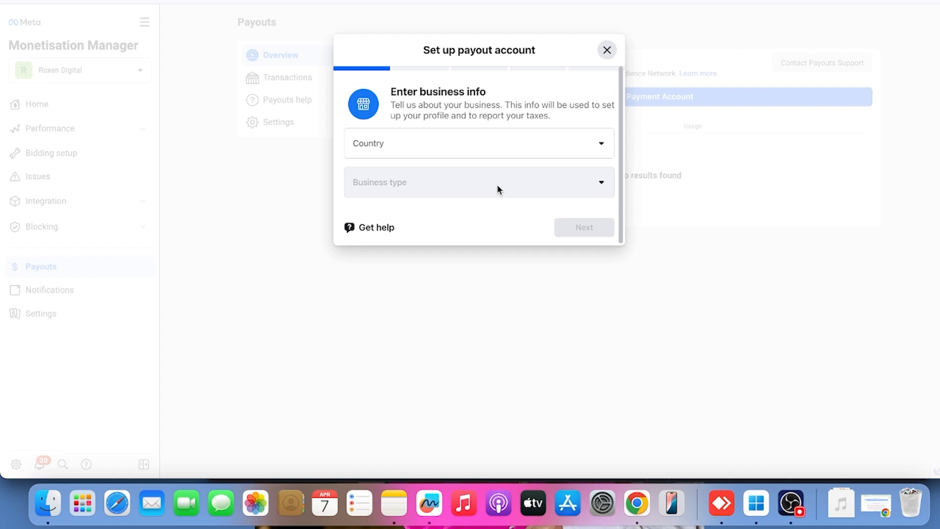
click(436, 144)
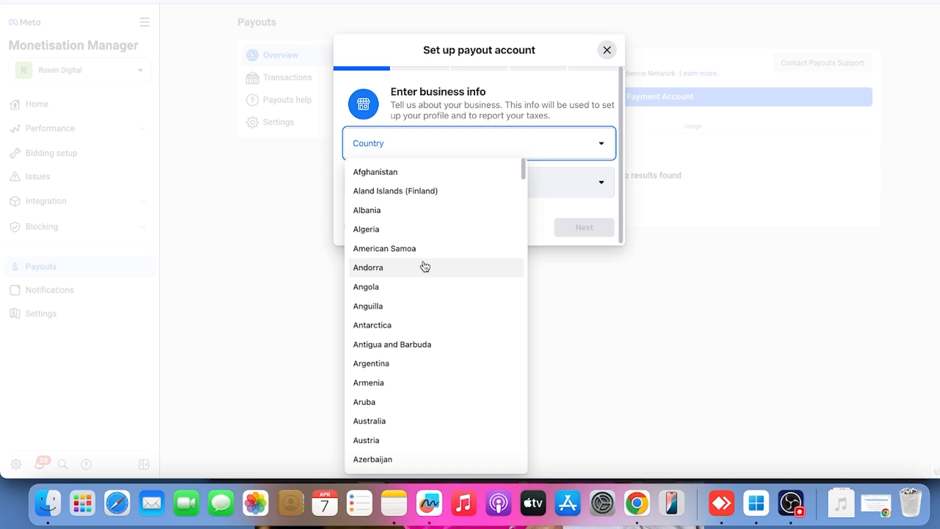
scroll(425, 266, down, 20)
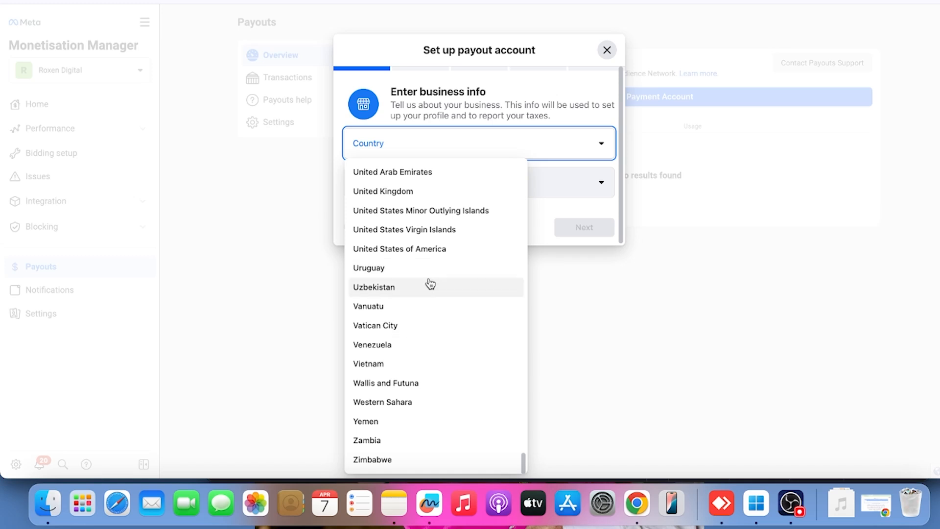
scroll(417, 297, up, 15)
scroll(431, 284, up, 3)
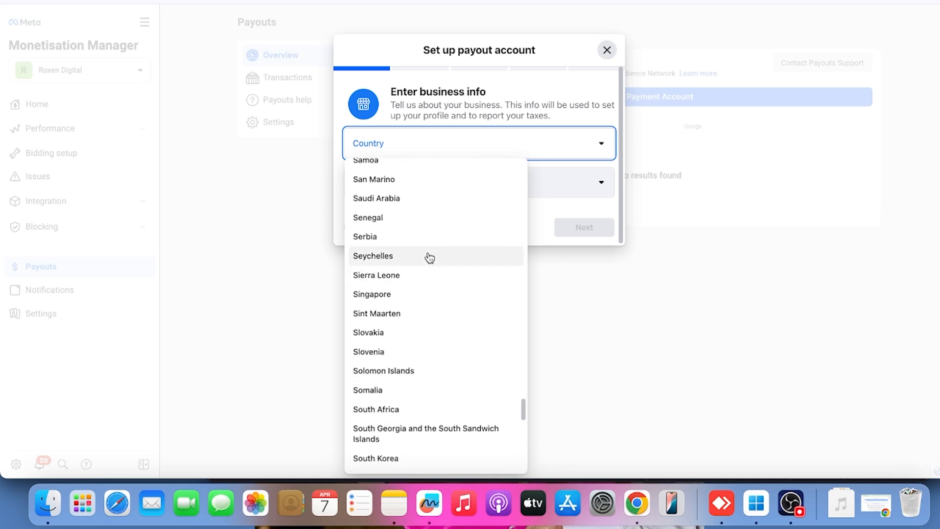
click(405, 249)
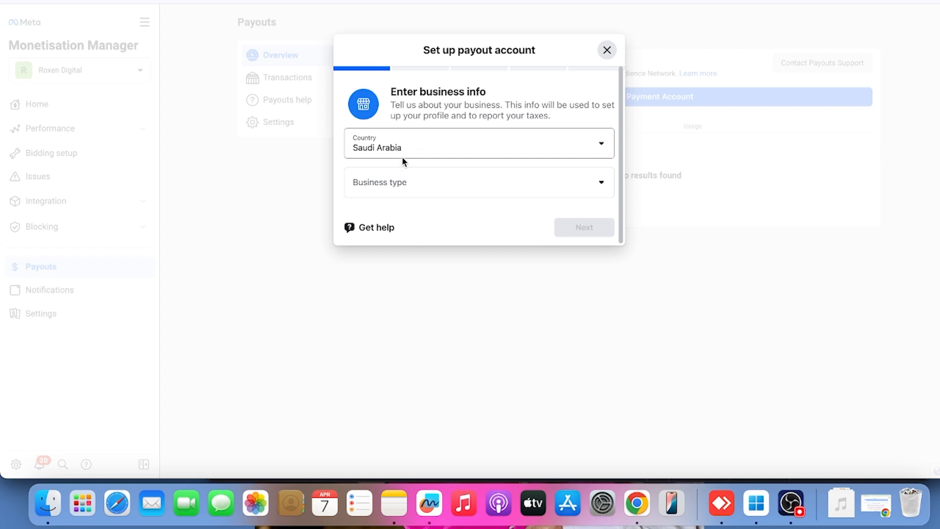
click(404, 183)
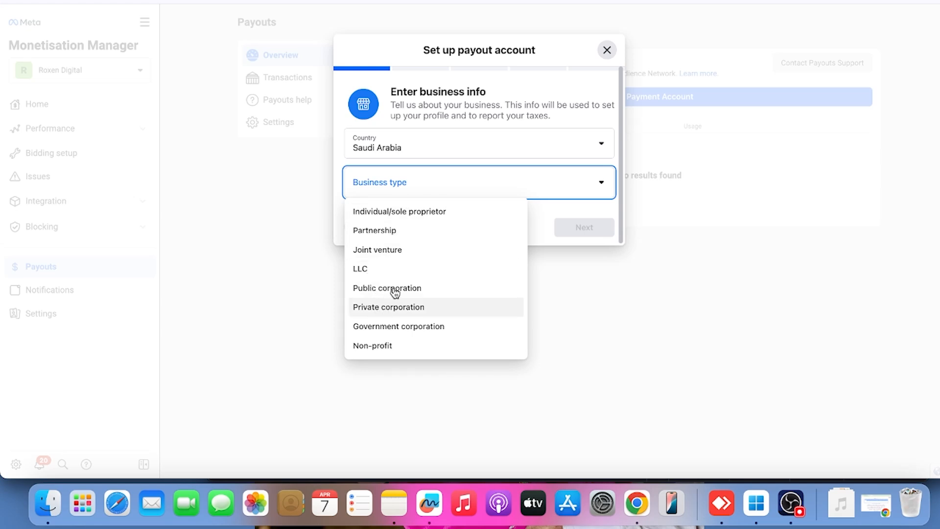
click(391, 214)
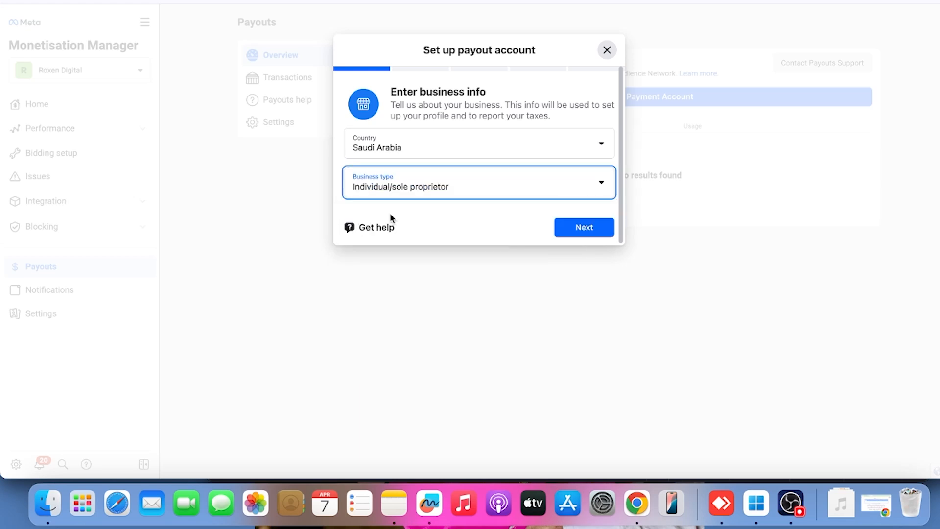
click(587, 231)
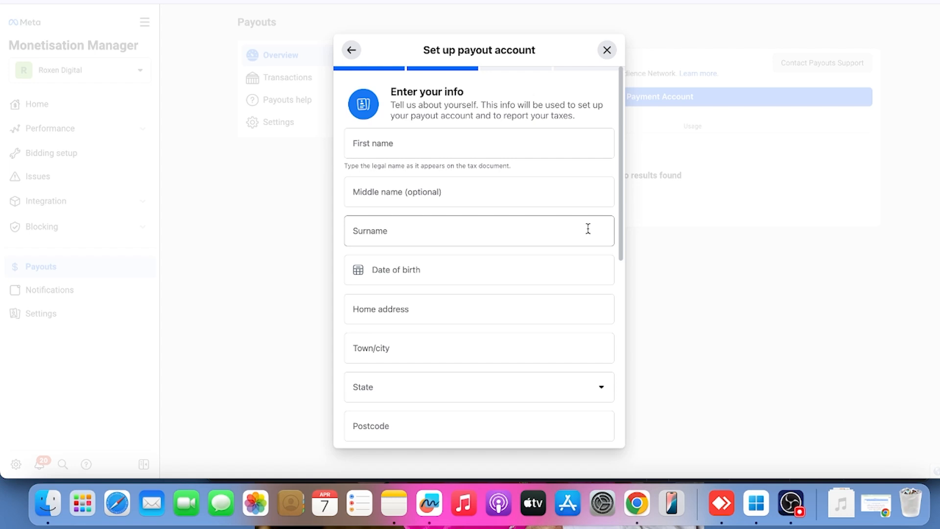
Enter the account holder's first name and surname in the payout account info
click(434, 146)
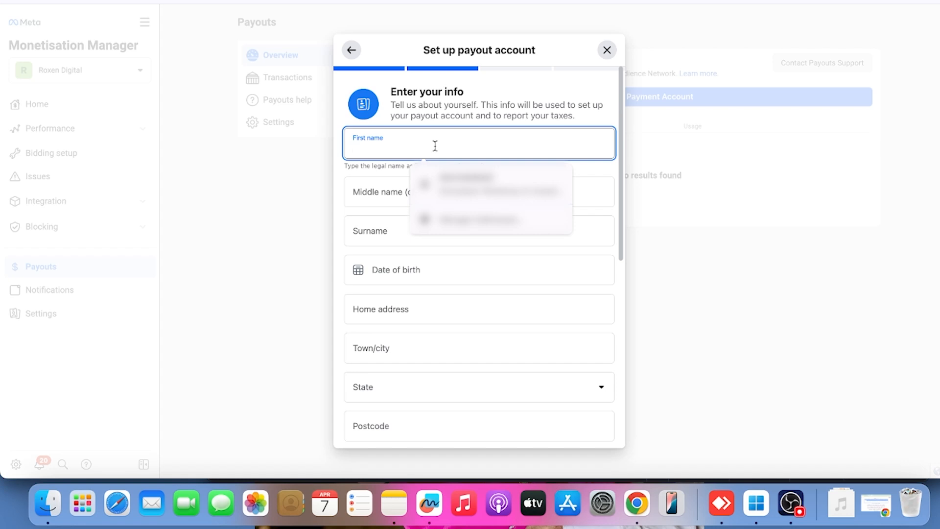
text(...)
click(377, 228)
text(...)
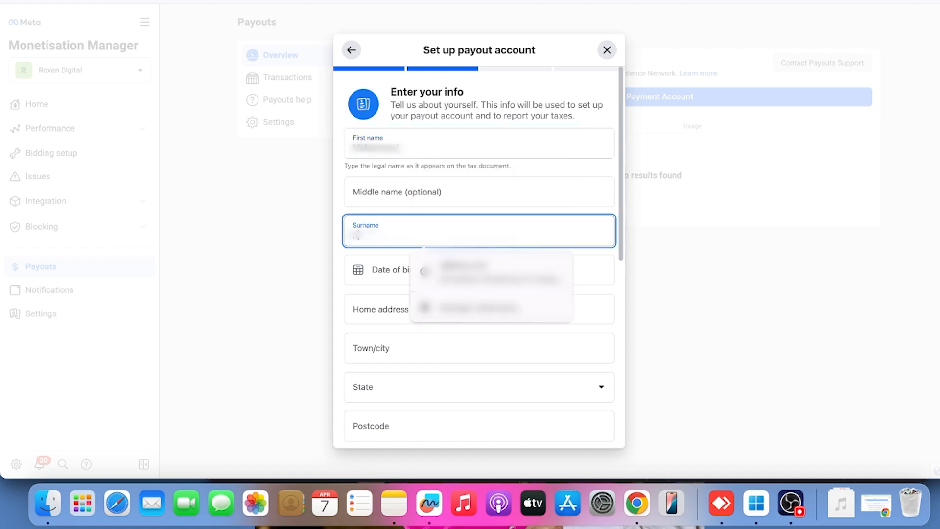
text(d)
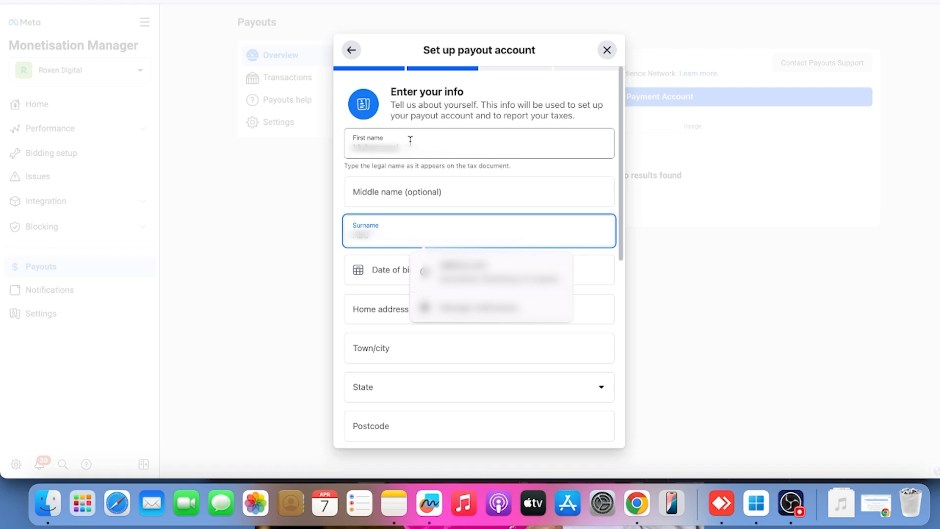
Replace the first name and surname with the account holder's legal first name and surname
drag(407, 147, 336, 147)
key(BackSpace)
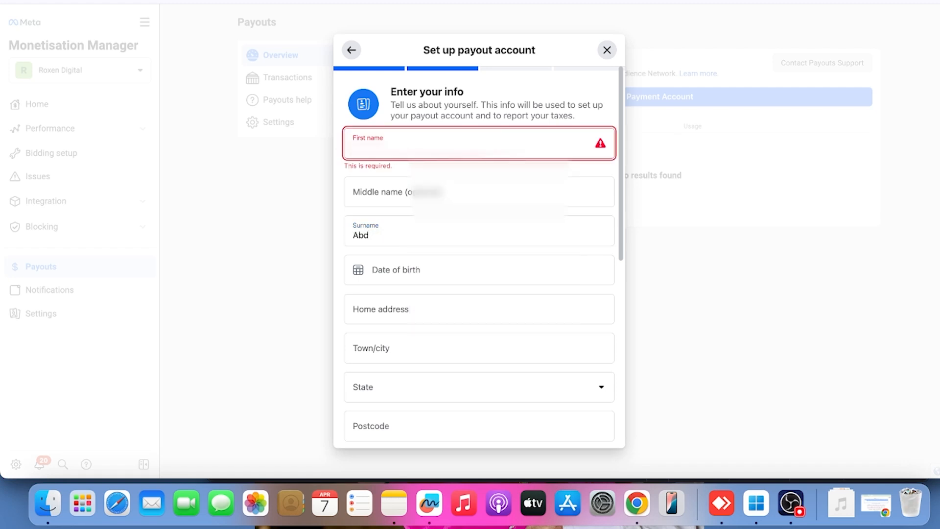
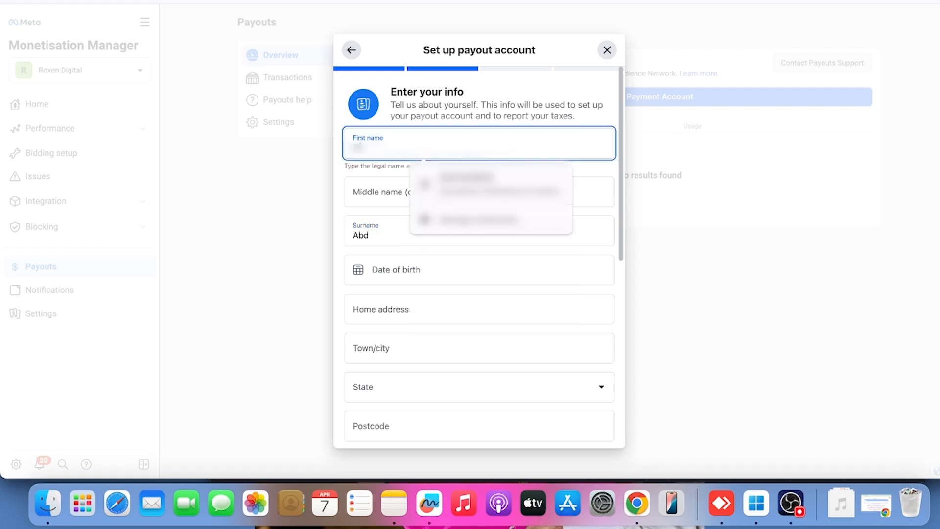
drag(378, 239, 358, 240)
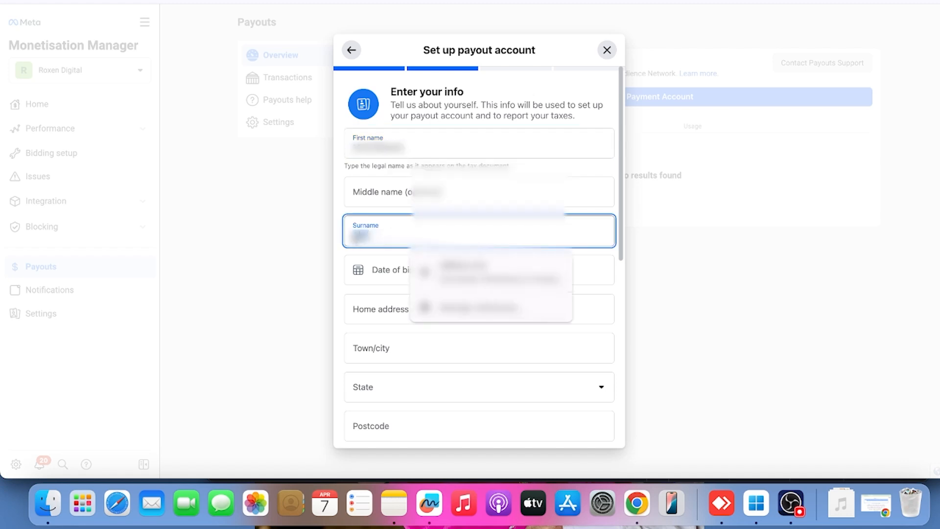
Enter the account holder's date of birth in the payout account info
click(374, 270)
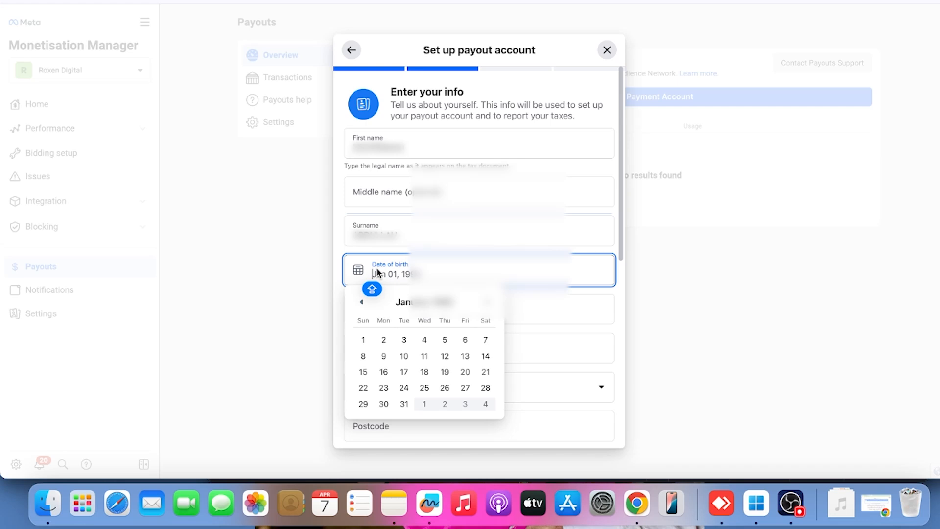
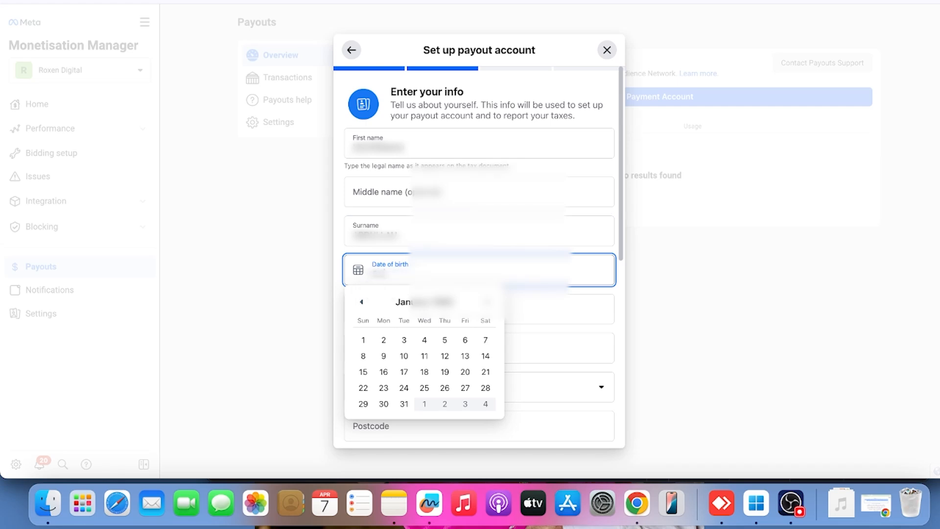
key(Caps_Lock)
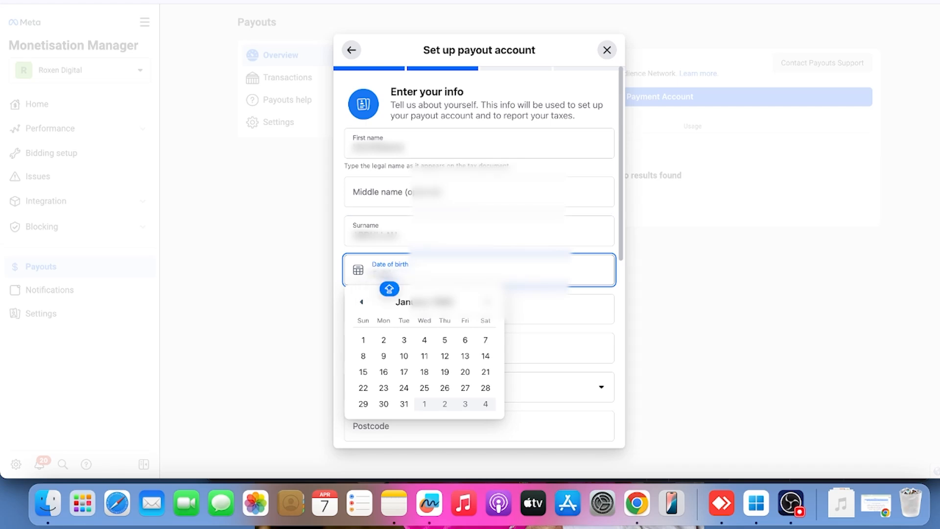
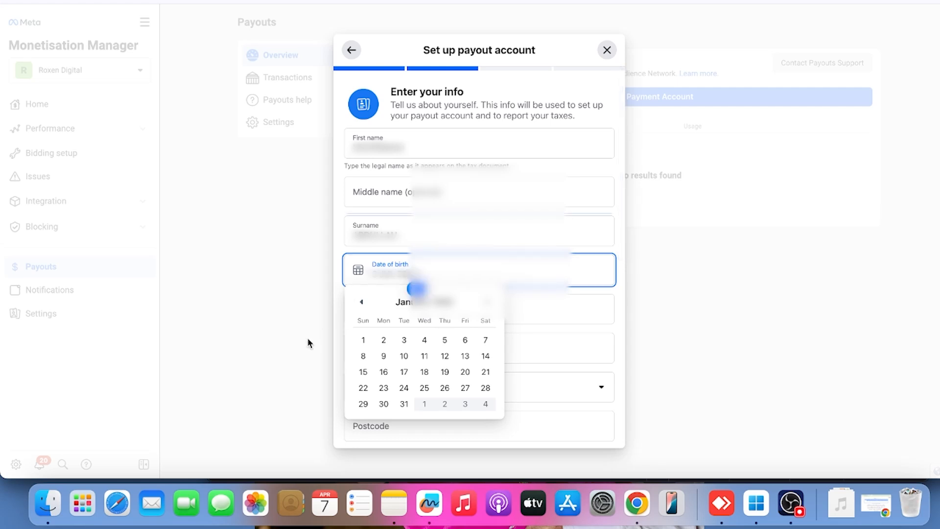
Fill in the home address from the browser's saved address suggestion and select the account holder's state
click(363, 322)
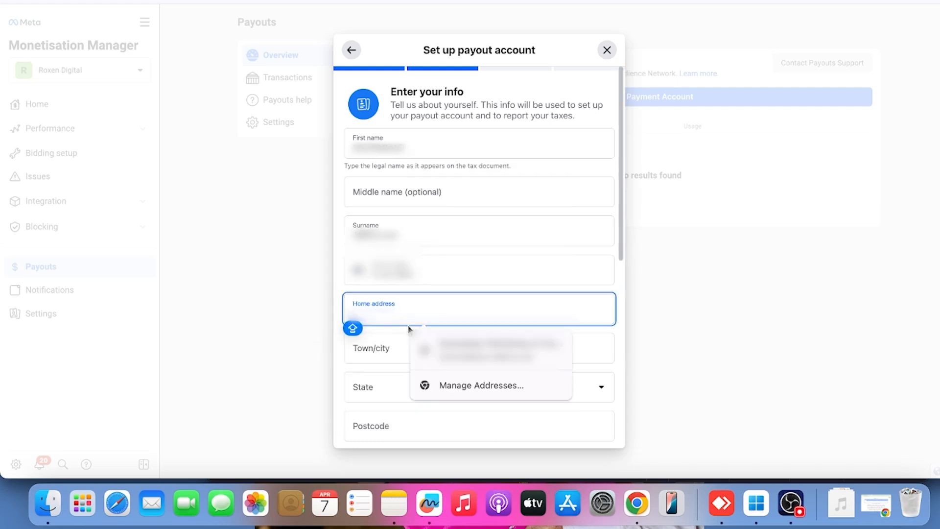
click(468, 349)
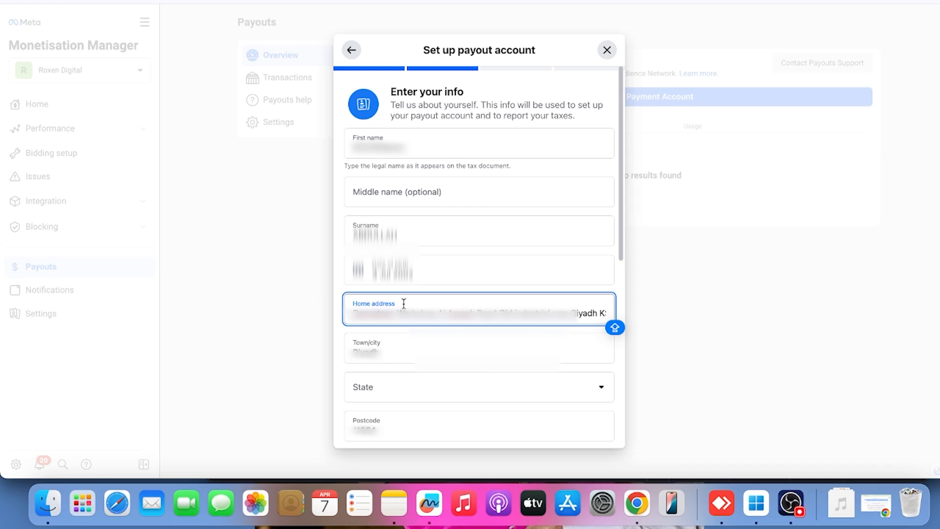
scroll(413, 337, down, 3)
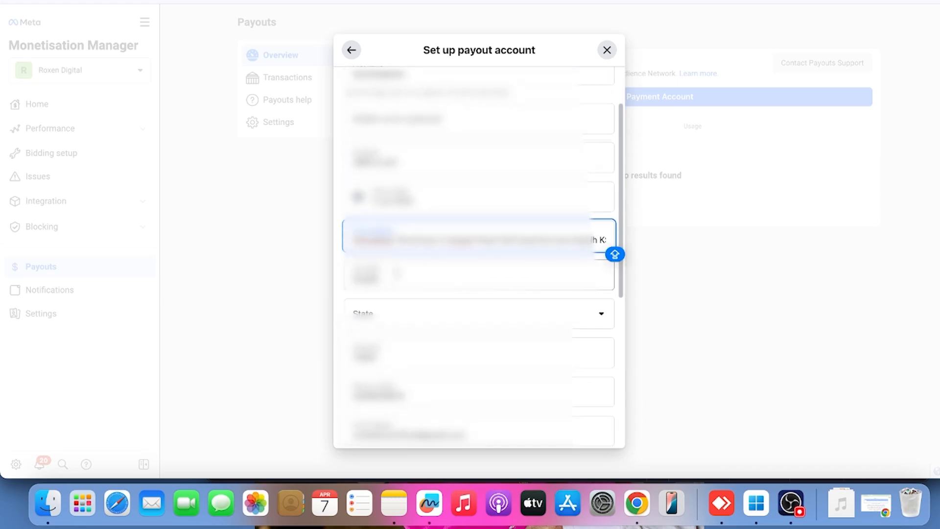
click(371, 311)
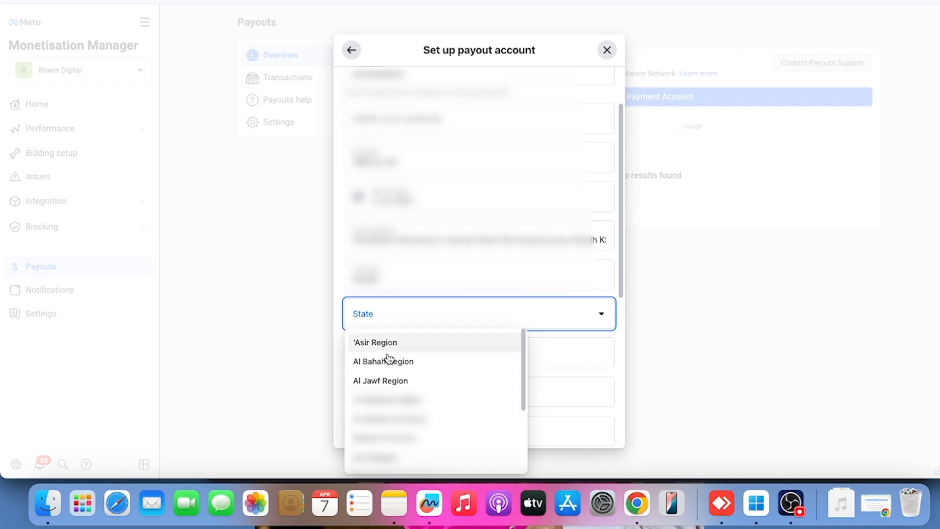
scroll(389, 360, down, 4)
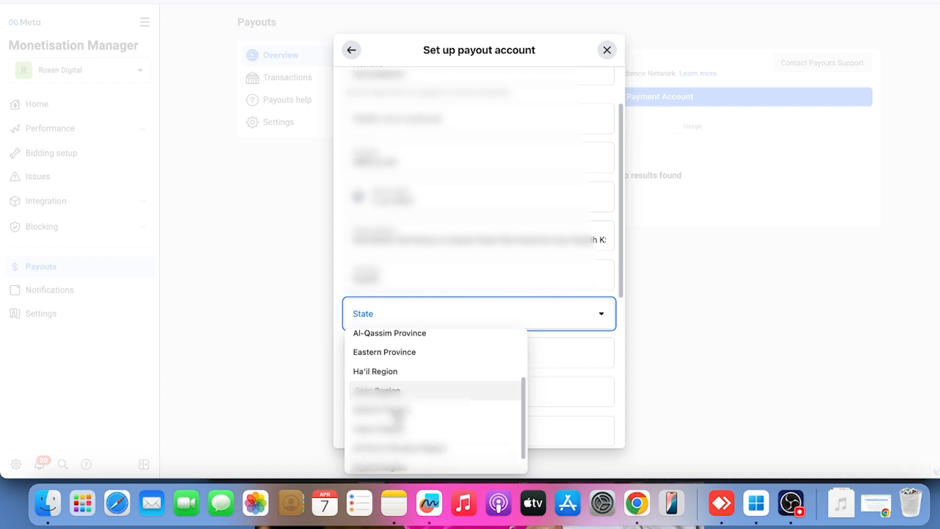
scroll(396, 415, down, 2)
click(389, 443)
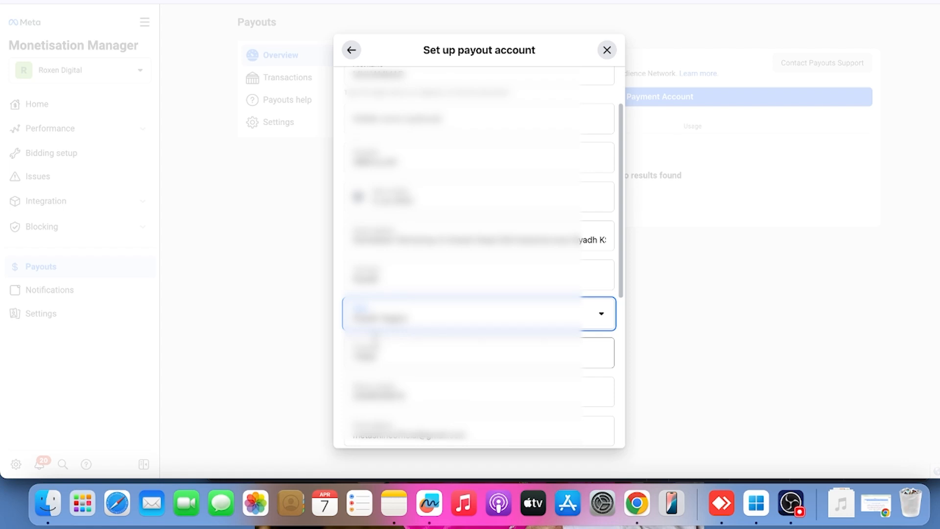
Enter the account holder's tax identification number (TIN) in the payout account info
scroll(425, 308, down, 2)
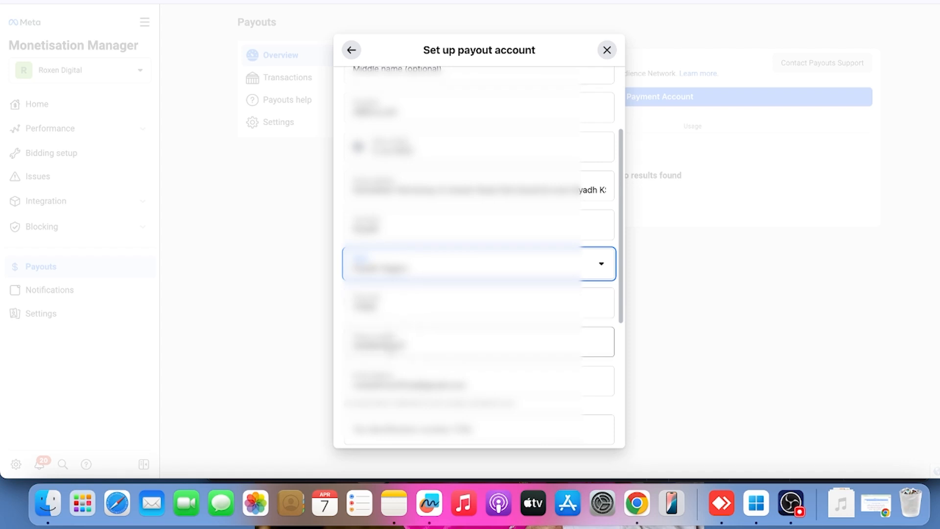
scroll(396, 333, down, 2)
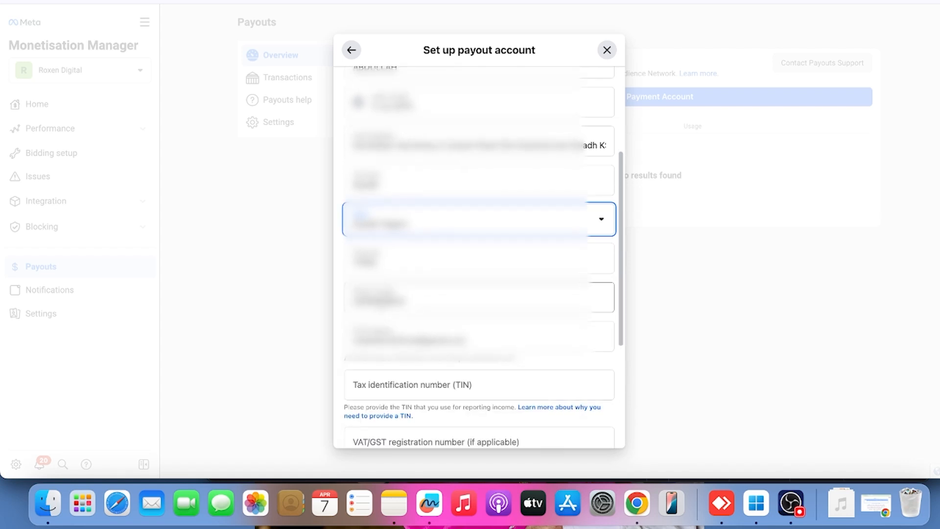
scroll(479, 254, down, 2)
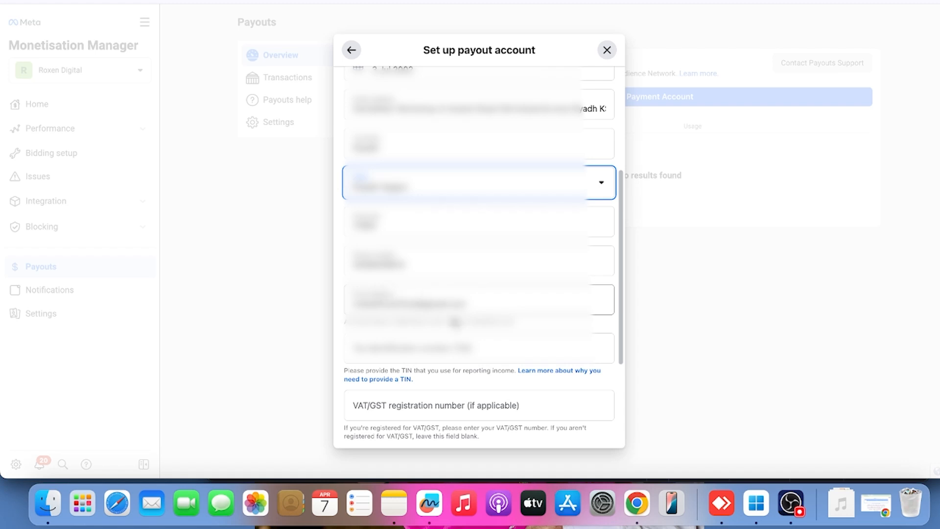
click(449, 344)
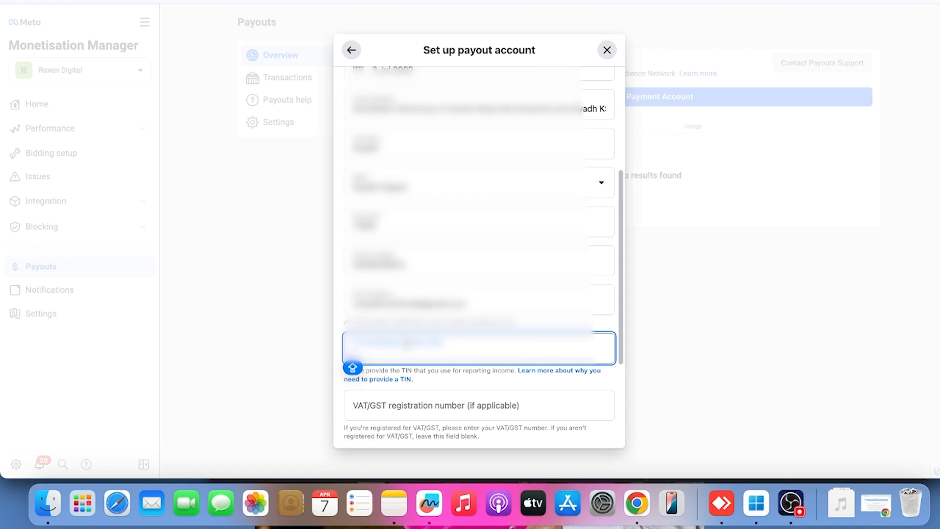
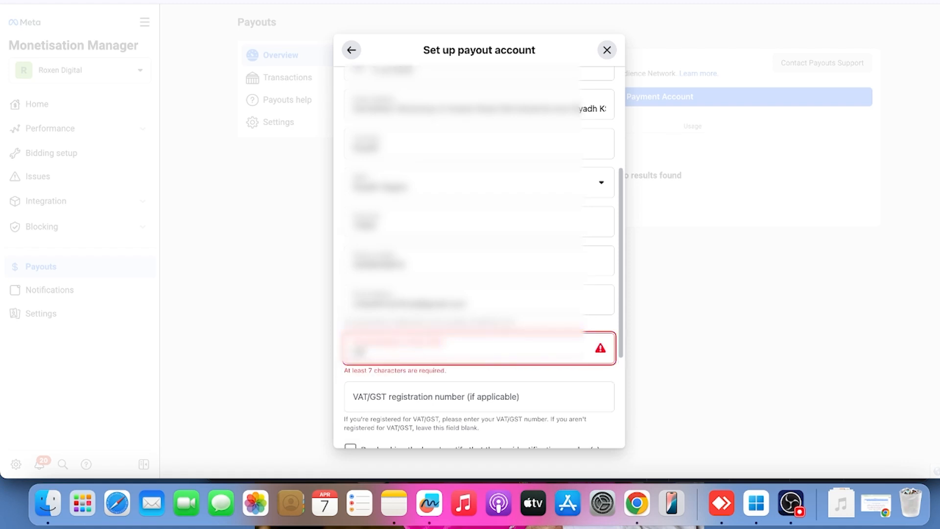
key(Caps_Lock)
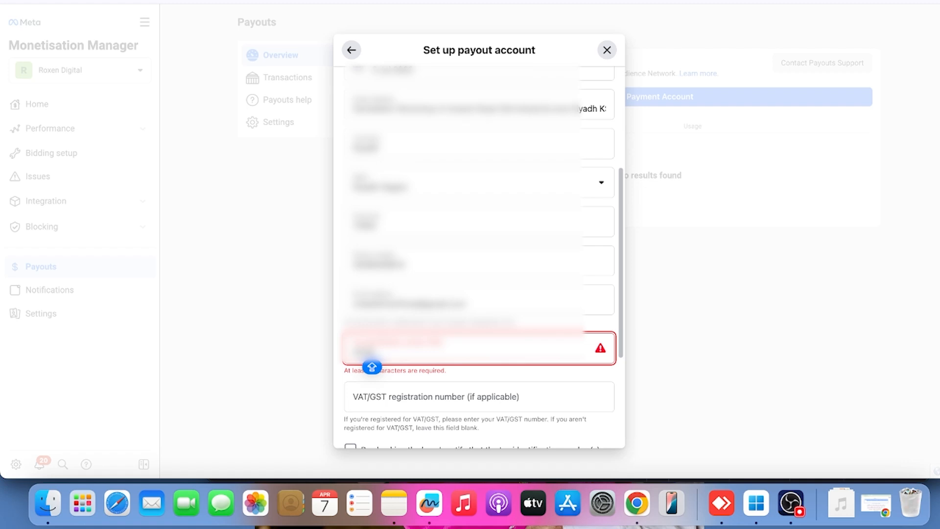
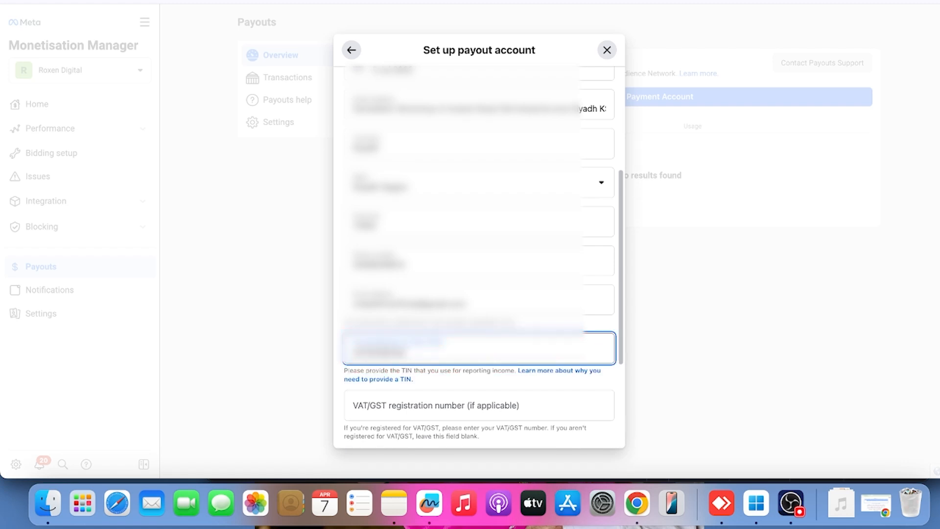
Certify the tax identification number, continue to the payout method, and decline saving the address in the browser
scroll(478, 254, down, 5)
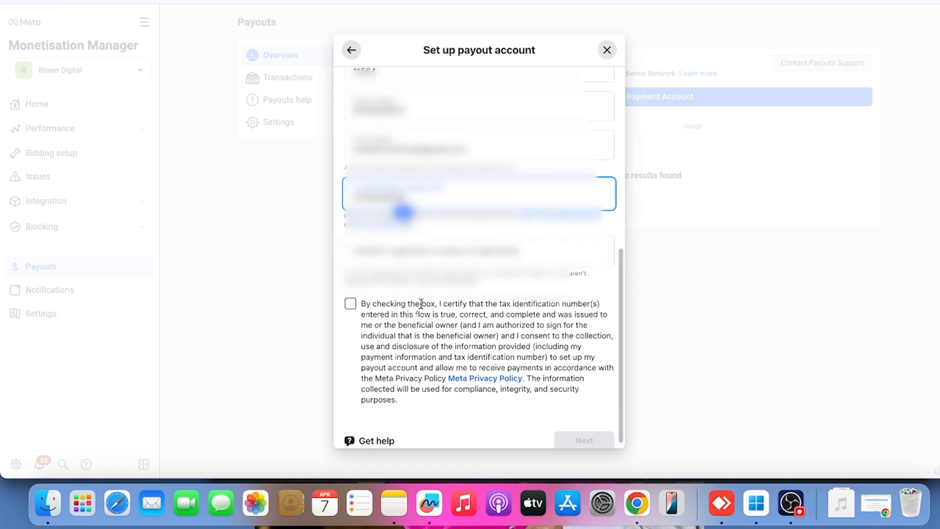
click(351, 305)
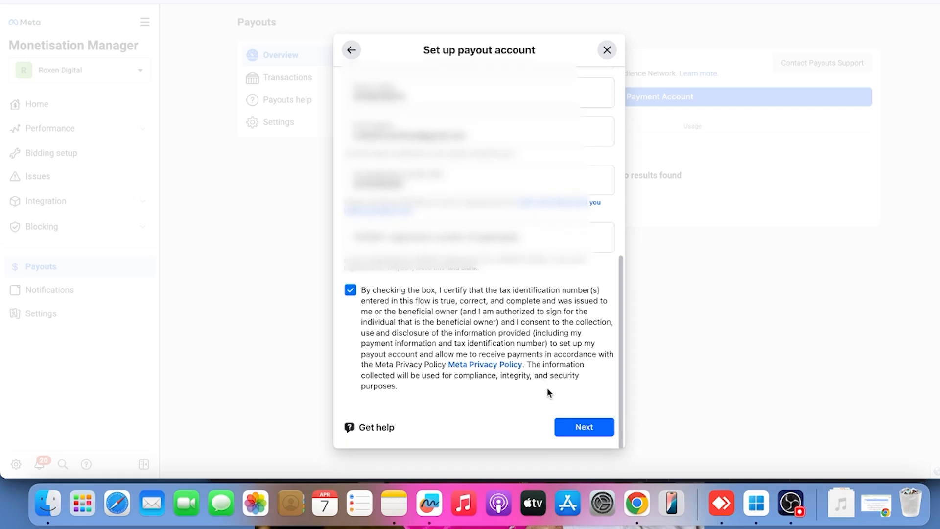
click(576, 434)
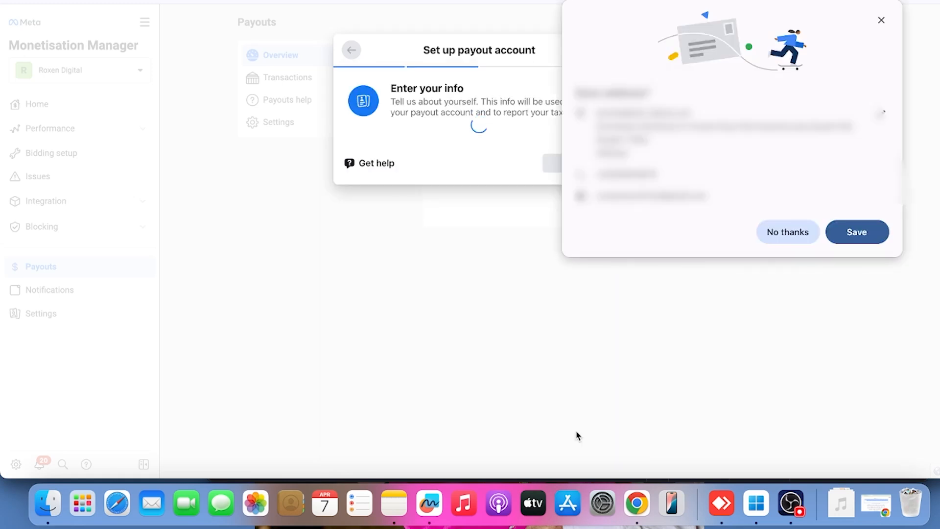
click(808, 236)
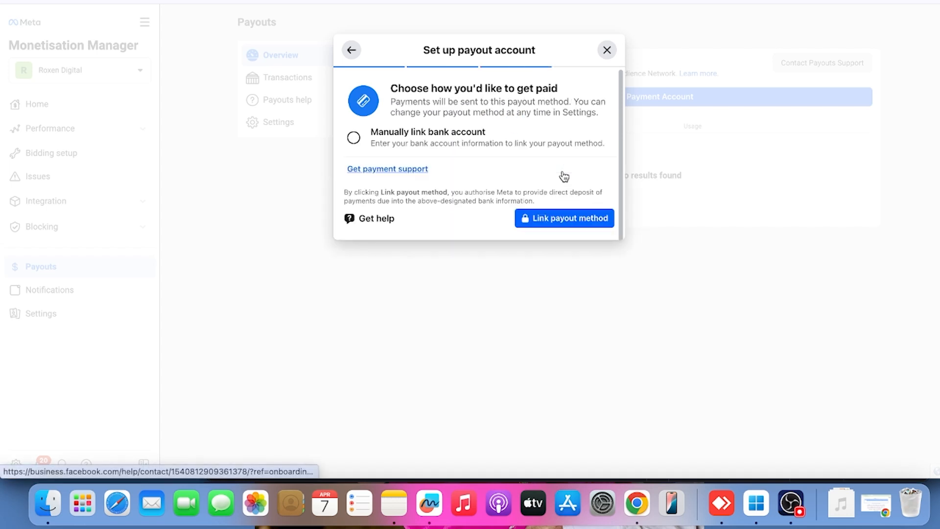
Choose to manually link a bank account as the payout method and enter the account holder's name
click(351, 140)
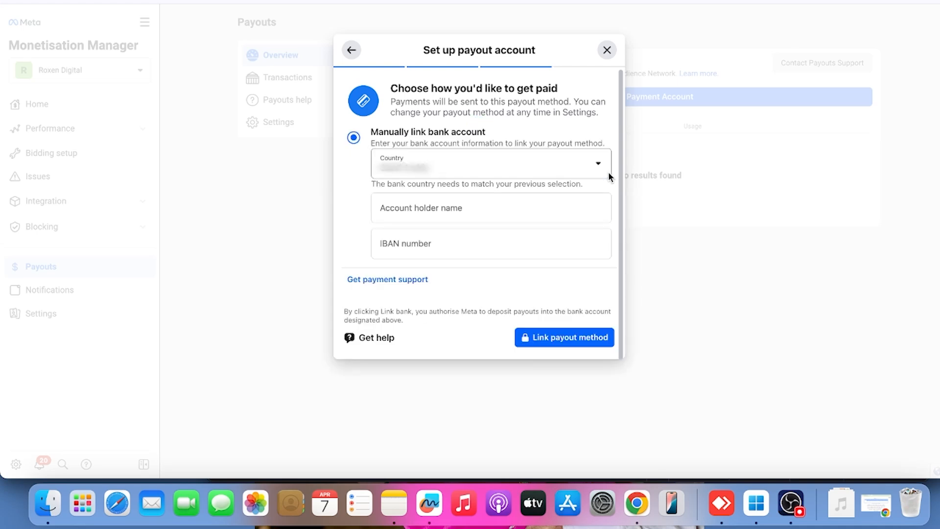
click(419, 210)
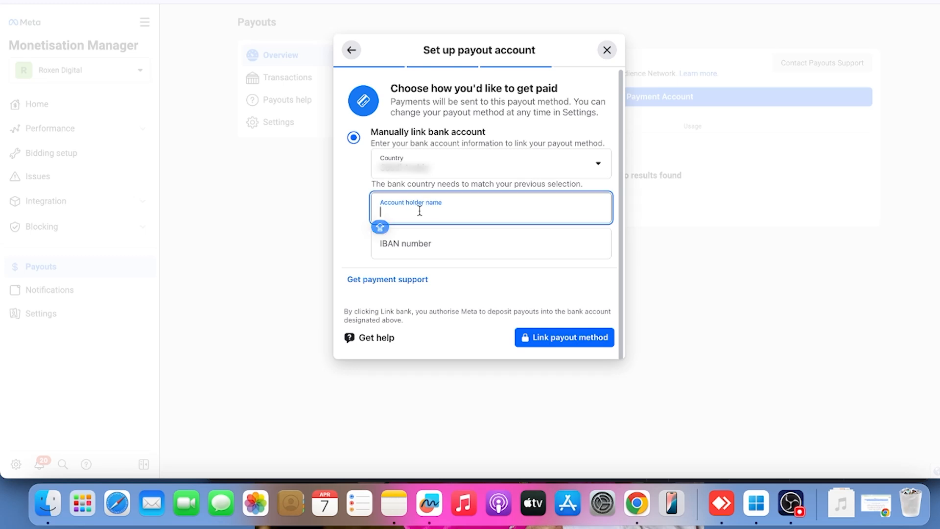
text(???????)
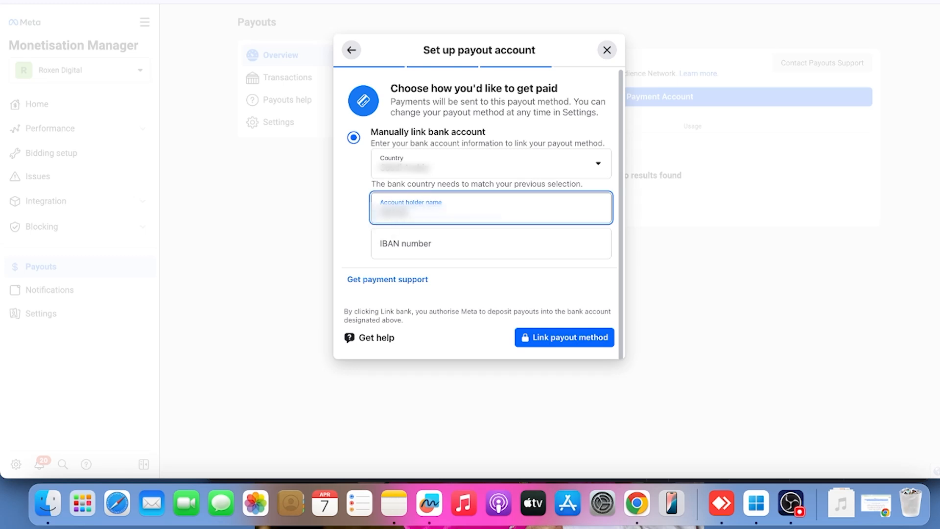
text(??????)
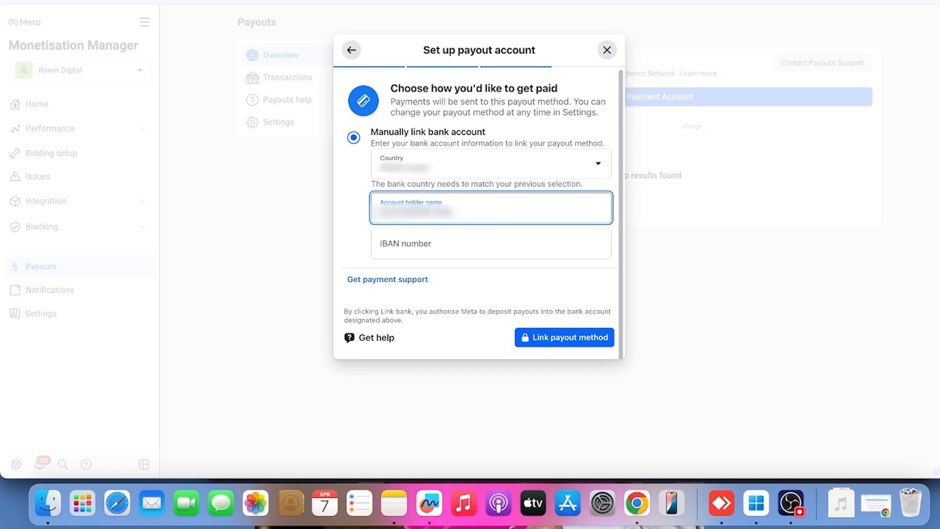
text(?????)
key(Caps_Lock)
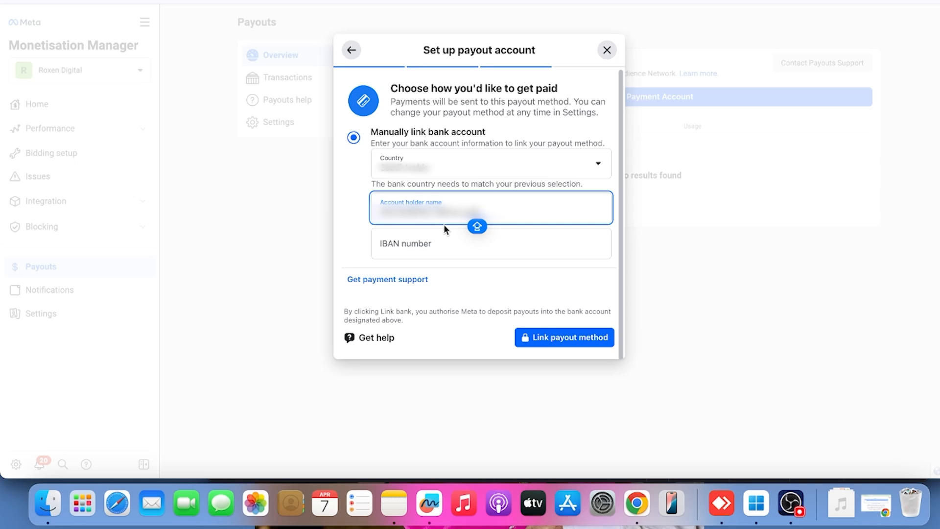
Enter the bank account's IBAN number and link the bank account as the payout method
click(429, 248)
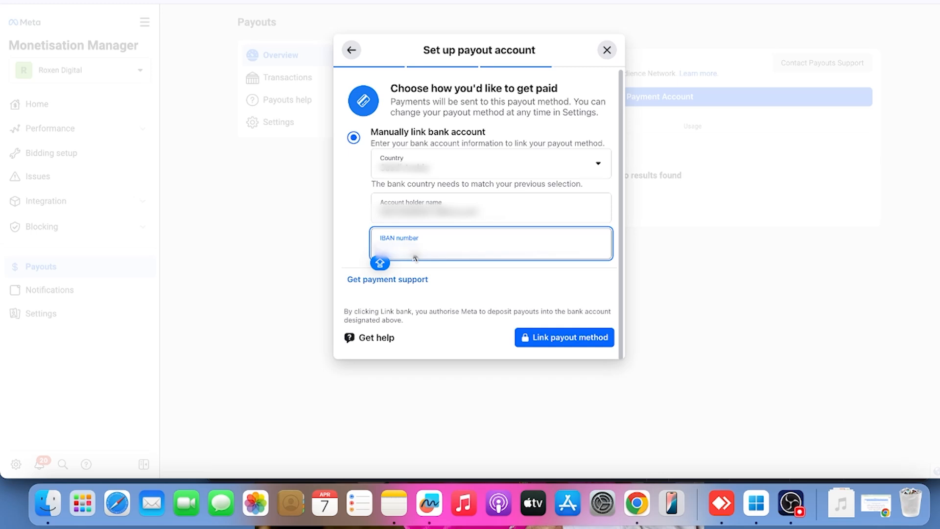
text(SA)
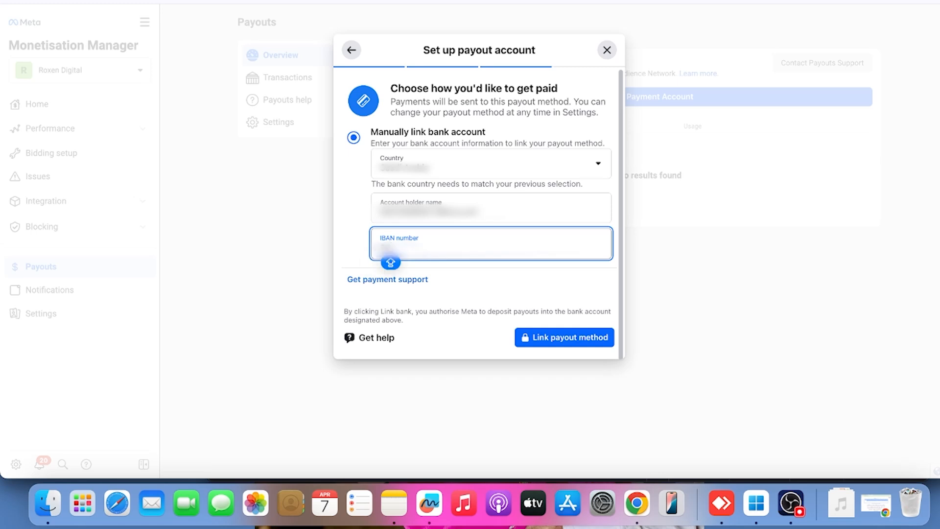
text(??)
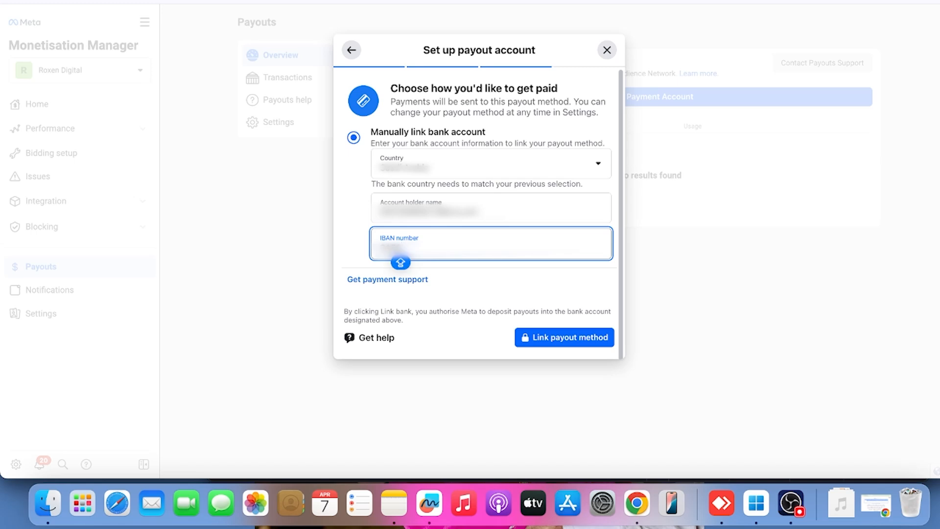
text(???)
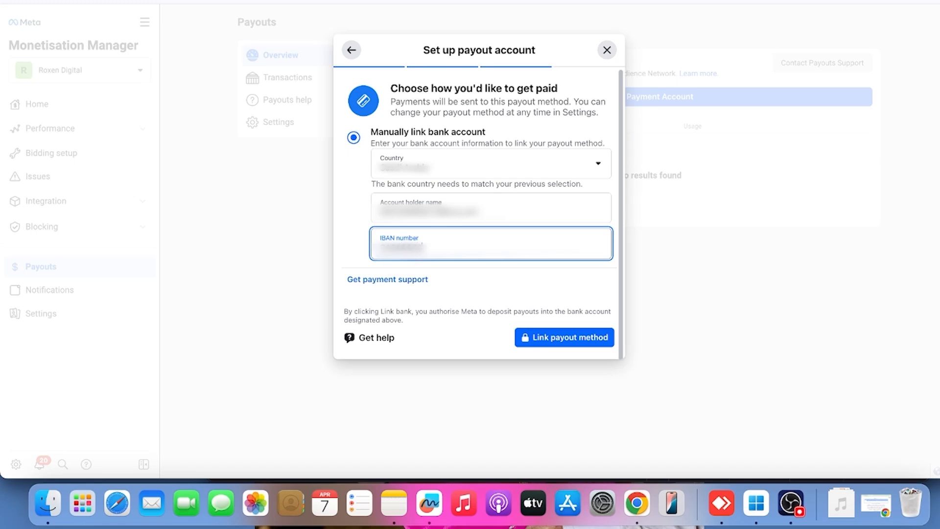
text(??????)
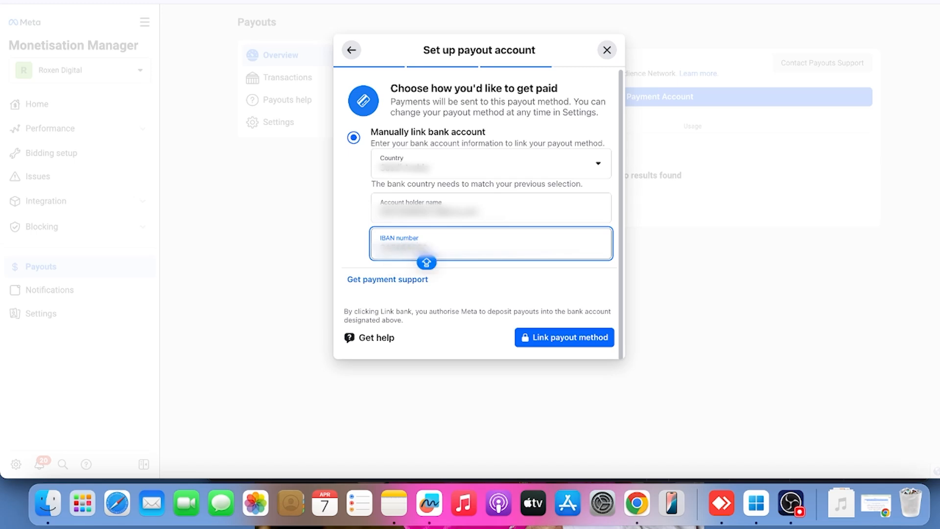
text(?????)
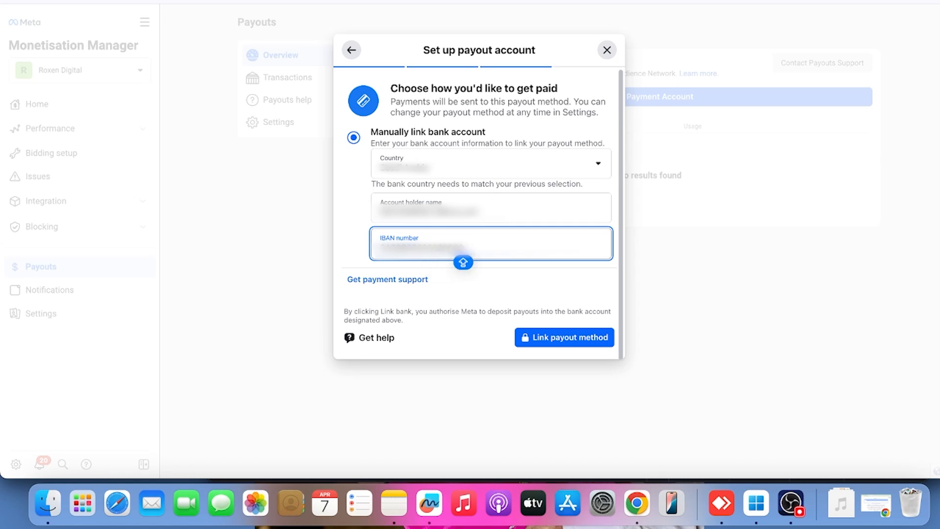
text(?????)
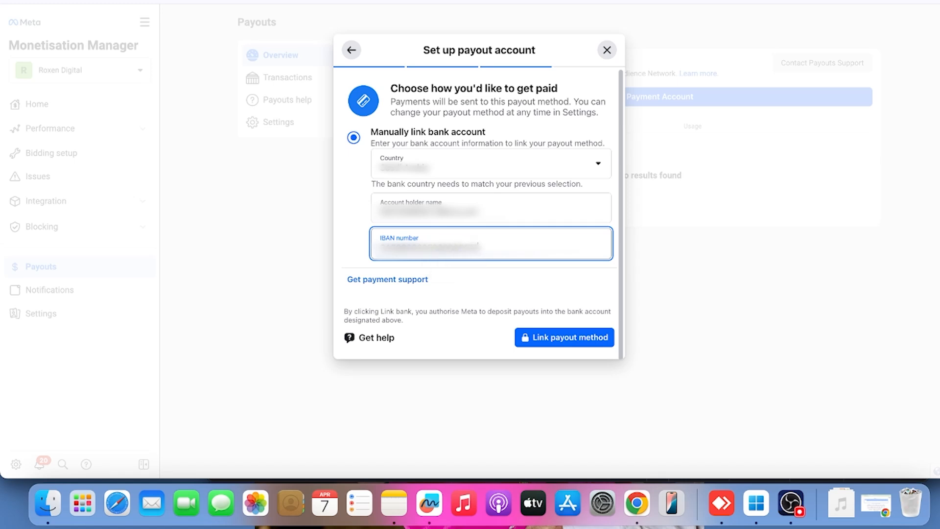
text(??)
click(559, 341)
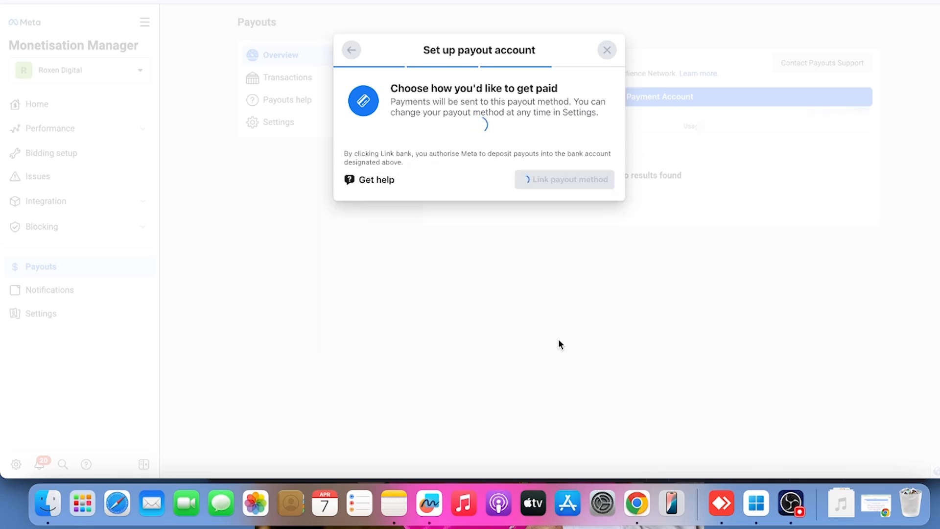
click(799, 202)
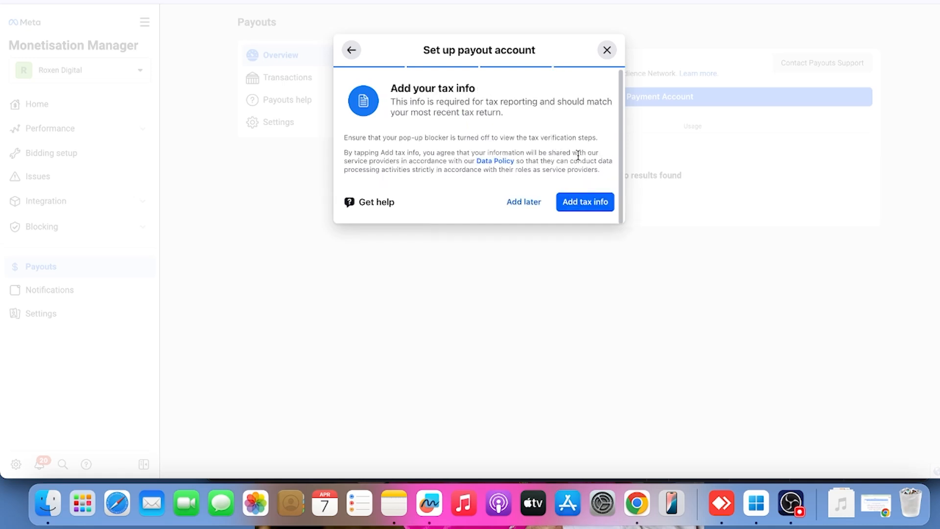
Start adding tax info by continuing with the Facebook login, answer No to the U.S. residency and intermediary agent questions, and continue
click(584, 205)
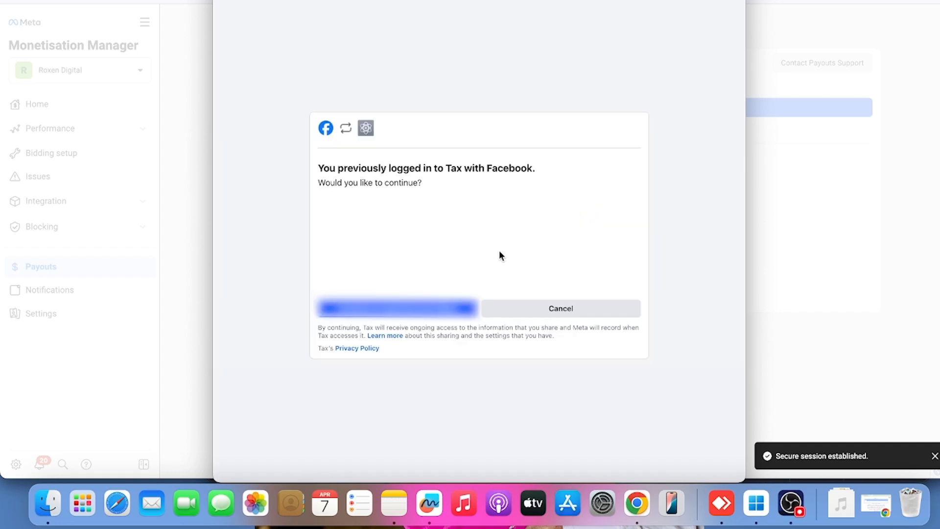
click(419, 307)
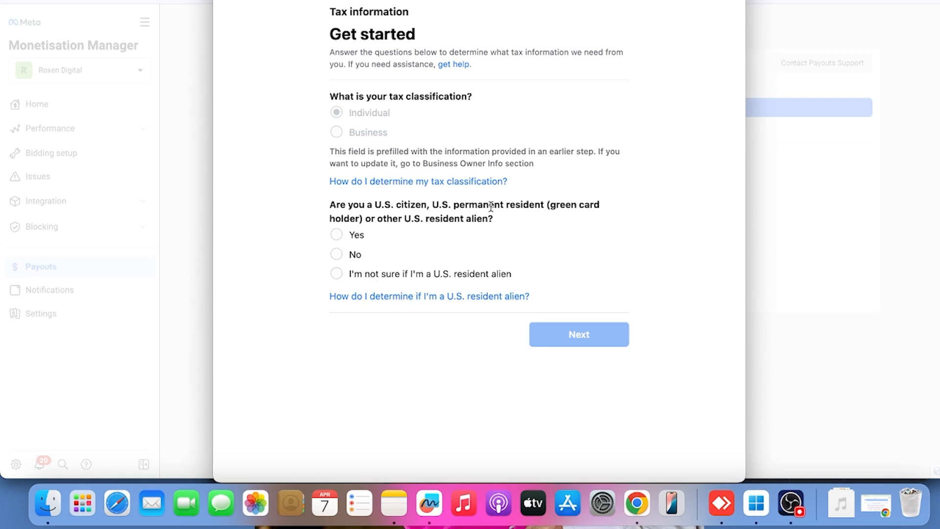
click(334, 256)
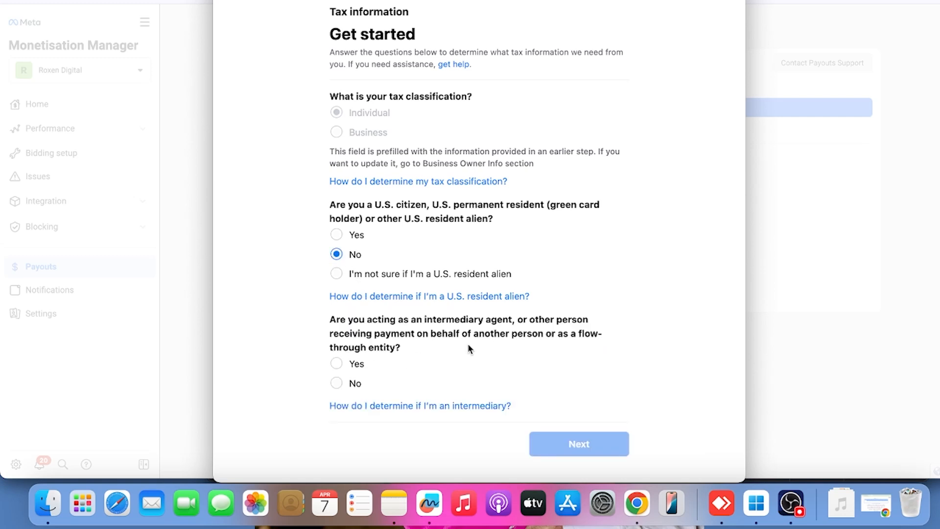
click(336, 383)
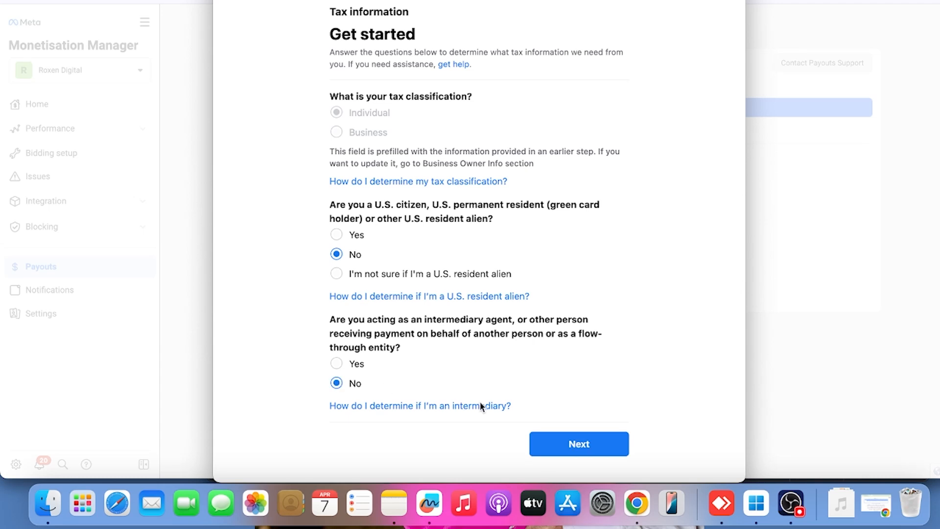
click(557, 445)
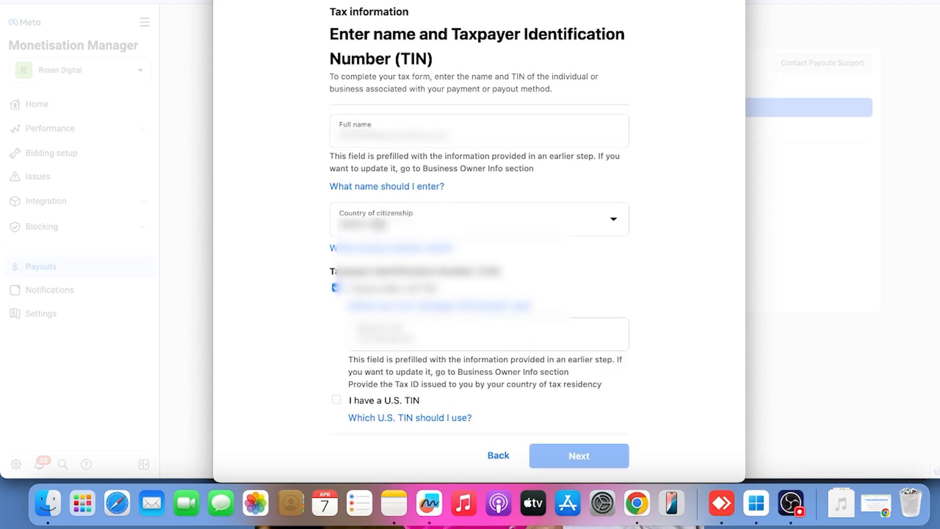
Select Saudi Arabia as the country of citizenship, keep the prefilled name and tax ID, and continue
click(379, 224)
scroll(406, 298, down, 20)
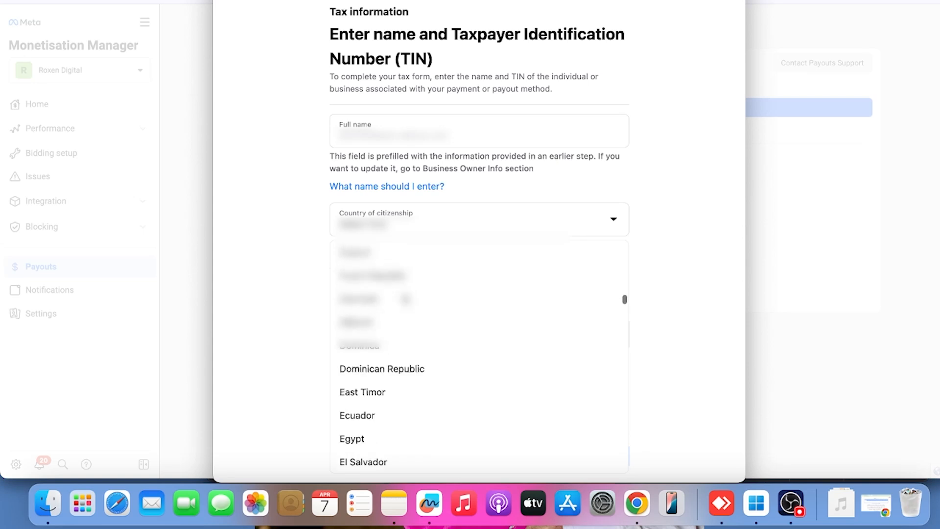
scroll(405, 297, down, 20)
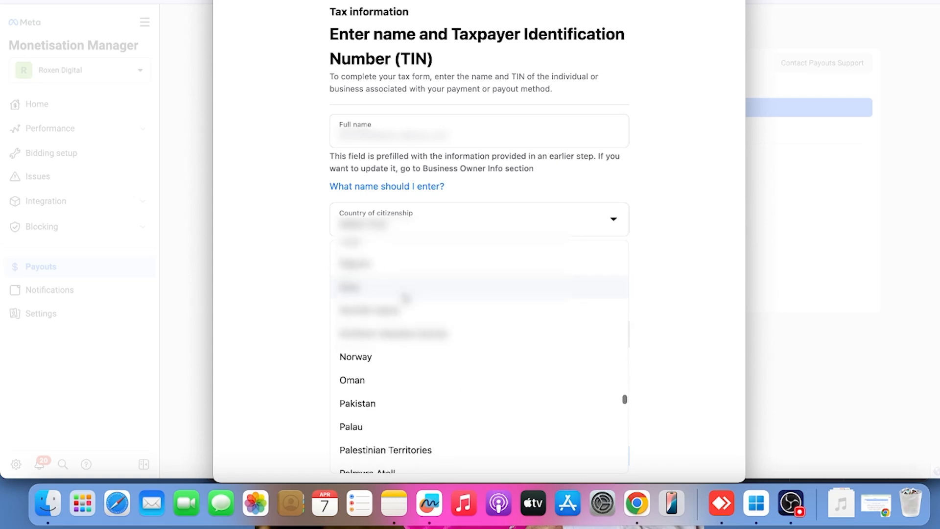
scroll(405, 298, down, 10)
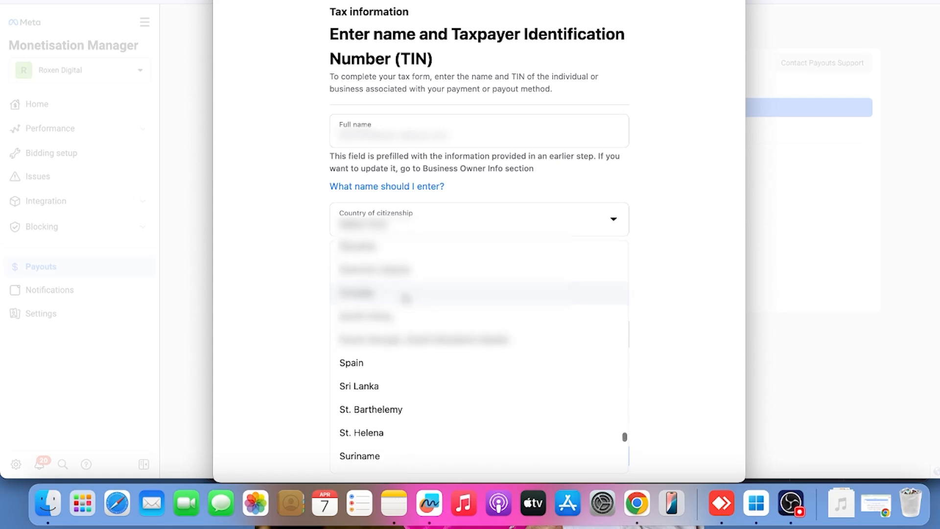
scroll(387, 298, up, 10)
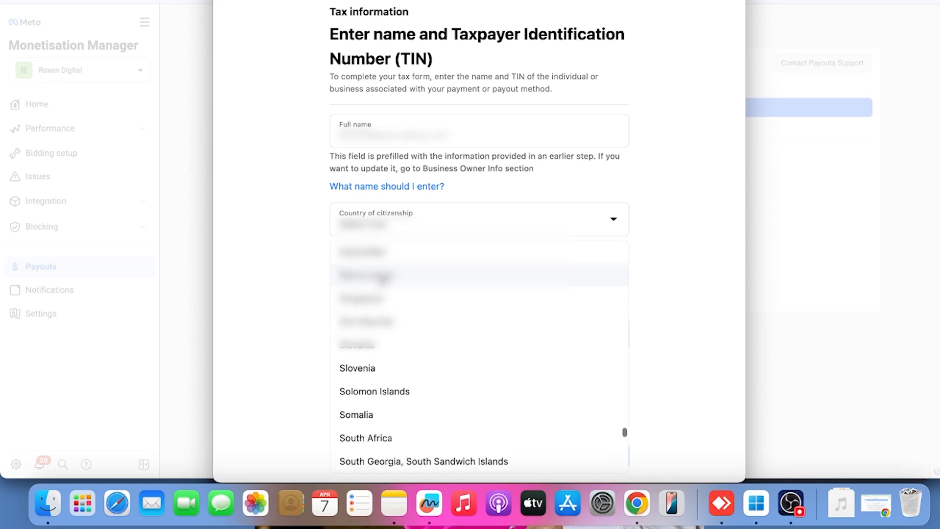
click(381, 267)
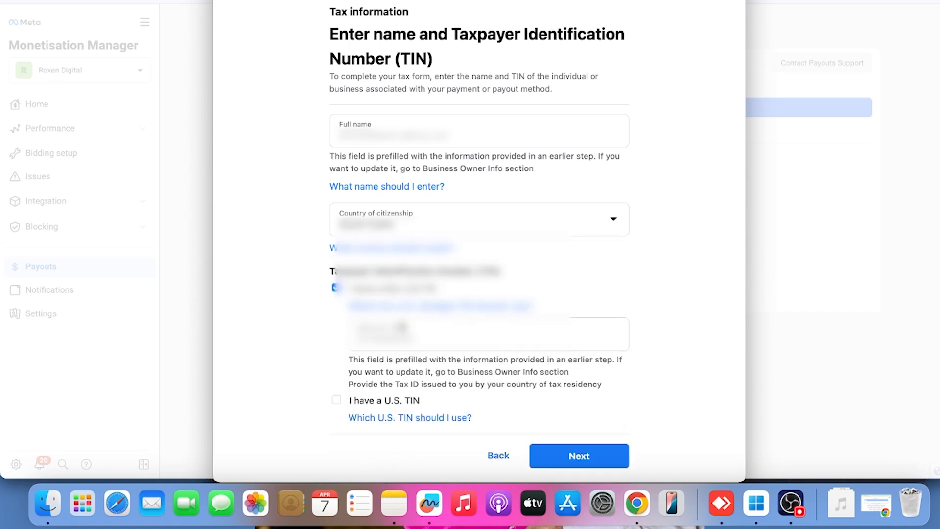
click(584, 464)
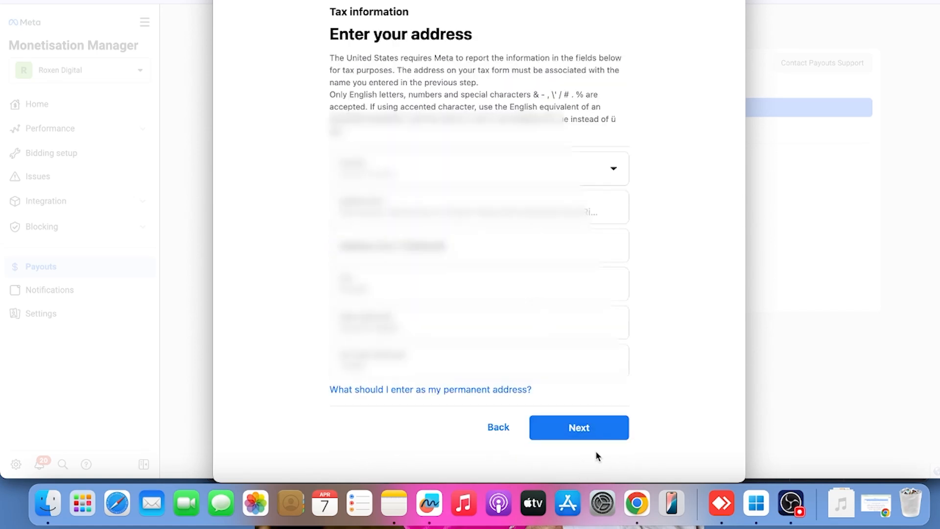
Accept the prefilled permanent and mailing addresses and declare that 0% of services will be physically performed inside the United States
click(584, 435)
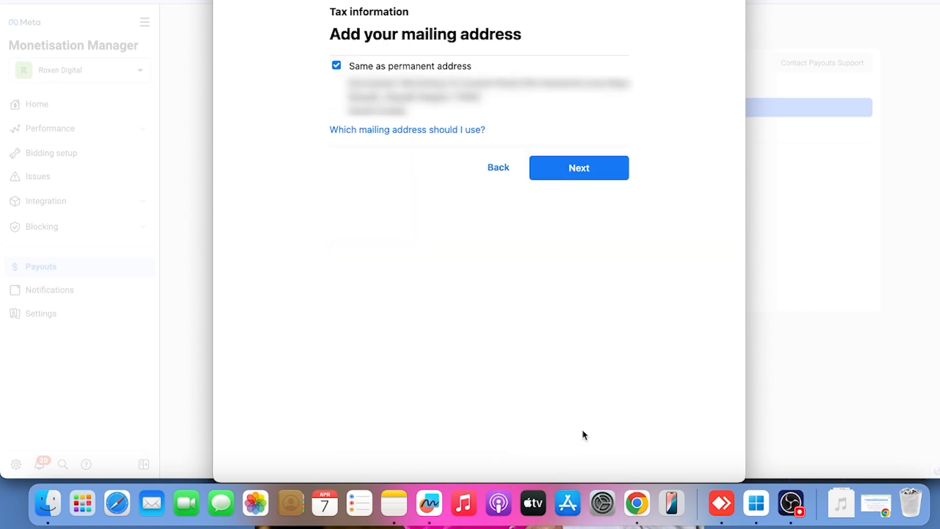
click(590, 180)
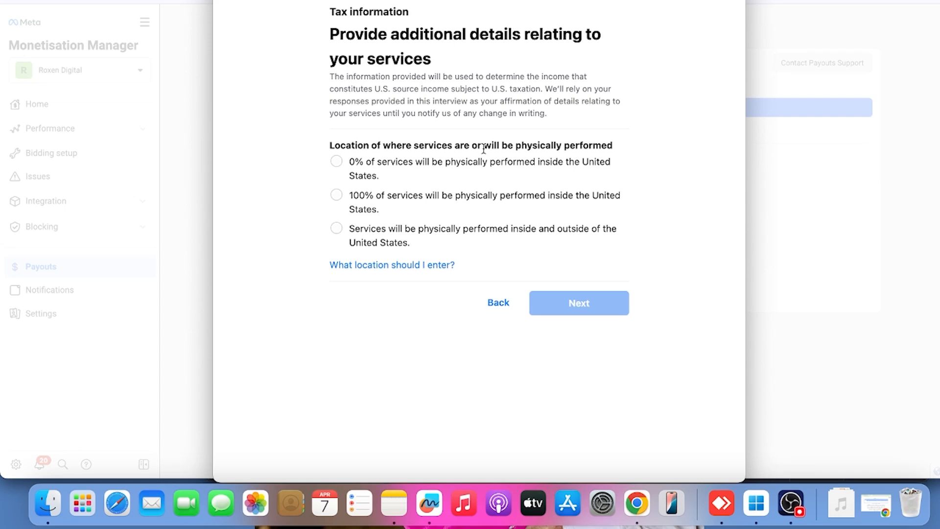
click(338, 164)
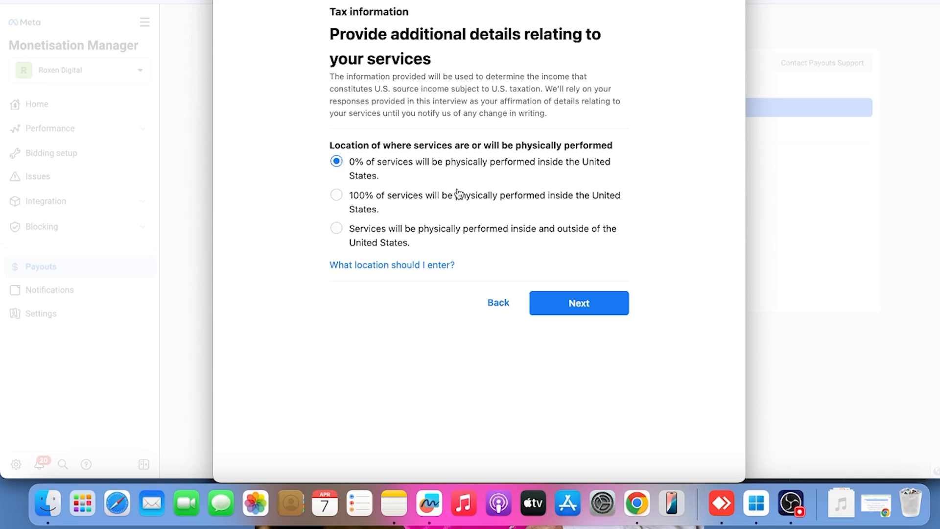
click(571, 303)
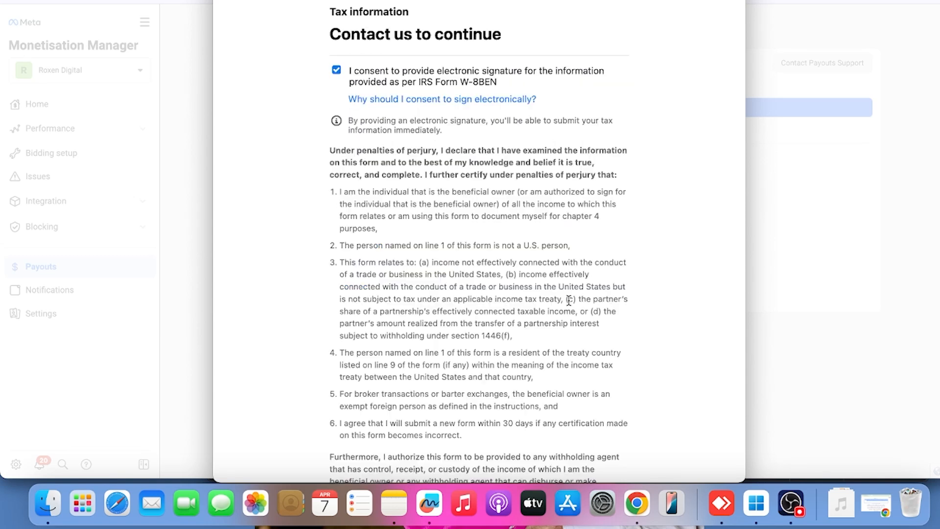
Certify the capacity to sign the W-8BEN form, sign it with the account holder's full name, and continue to the review
scroll(392, 196, down, 10)
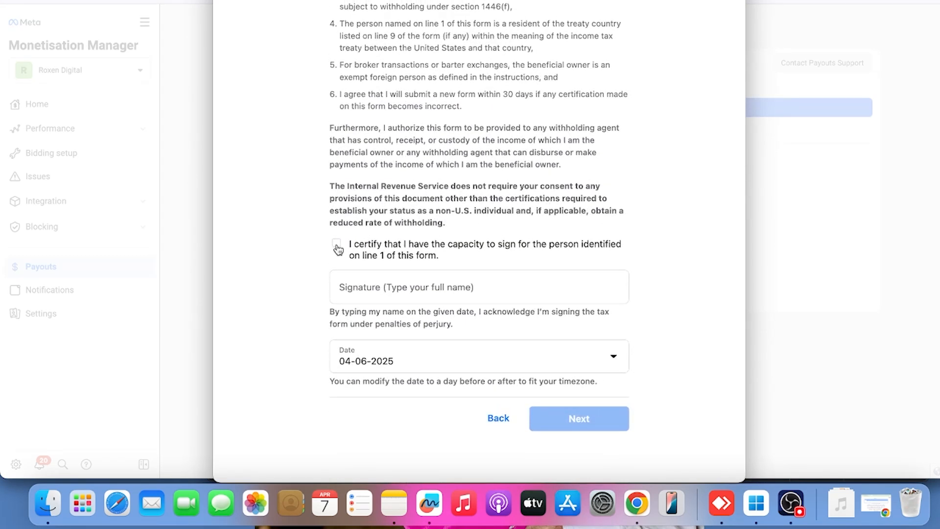
click(337, 243)
click(382, 289)
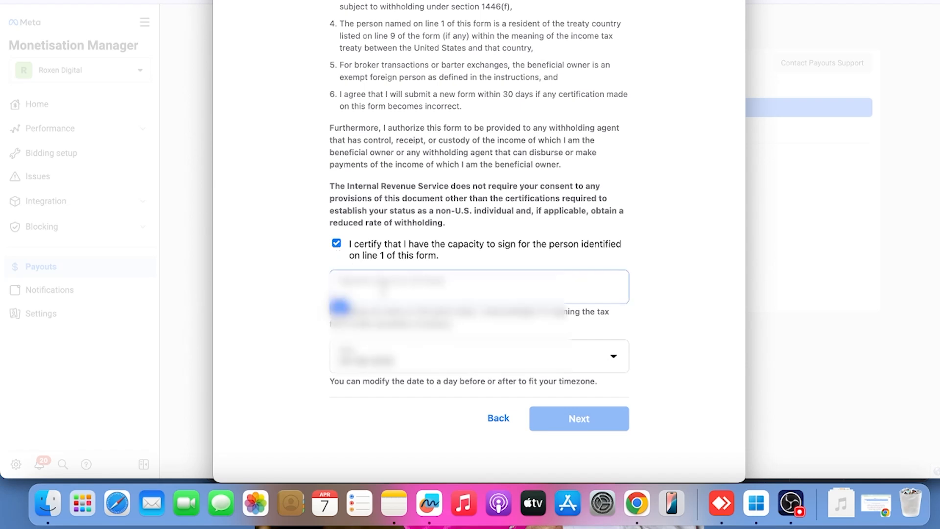
text(Muh)
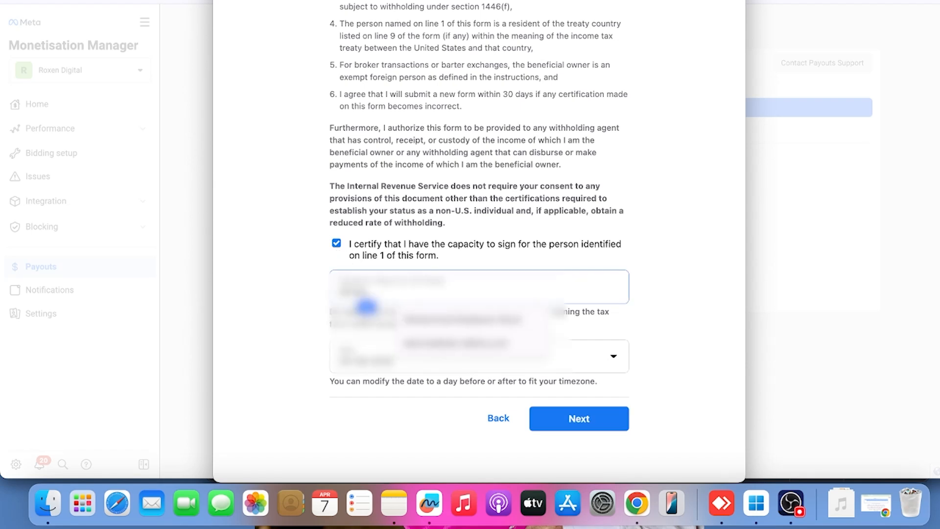
click(457, 351)
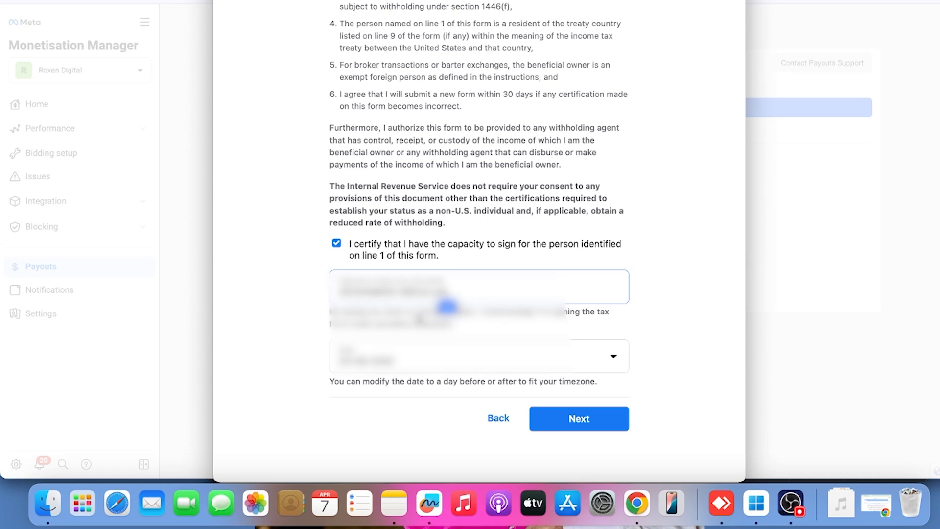
click(578, 418)
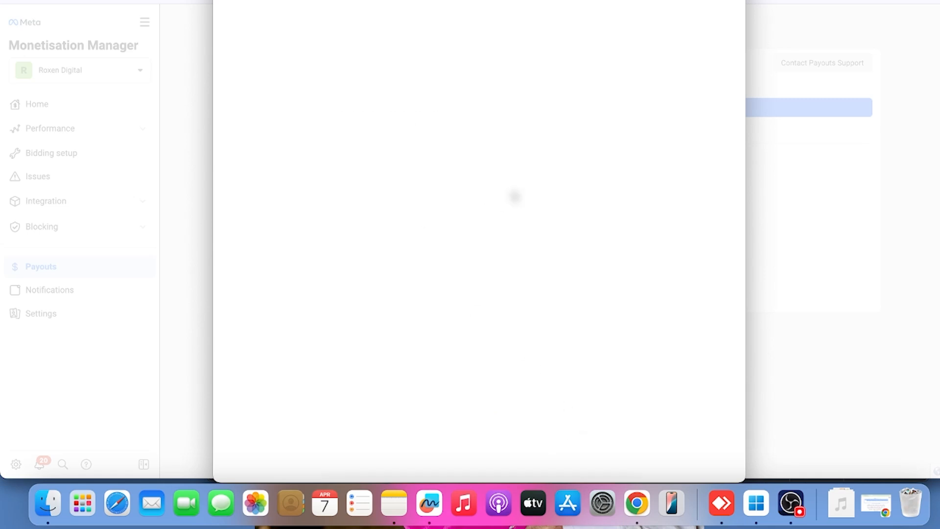
Review the completed tax form, submit it, and finish the tax profile with paperless delivery kept on
scroll(480, 245, down, 15)
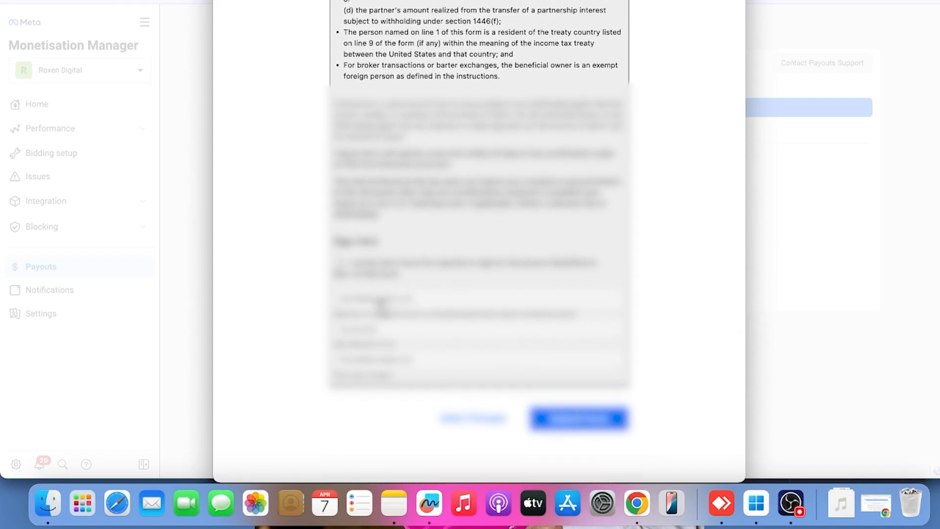
scroll(460, 272, up, 10)
scroll(543, 306, up, 5)
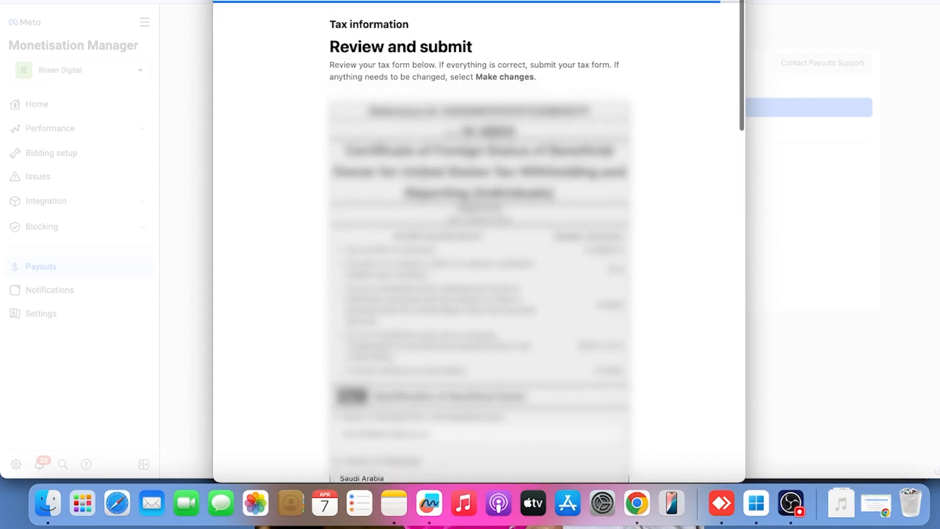
scroll(543, 306, down, 15)
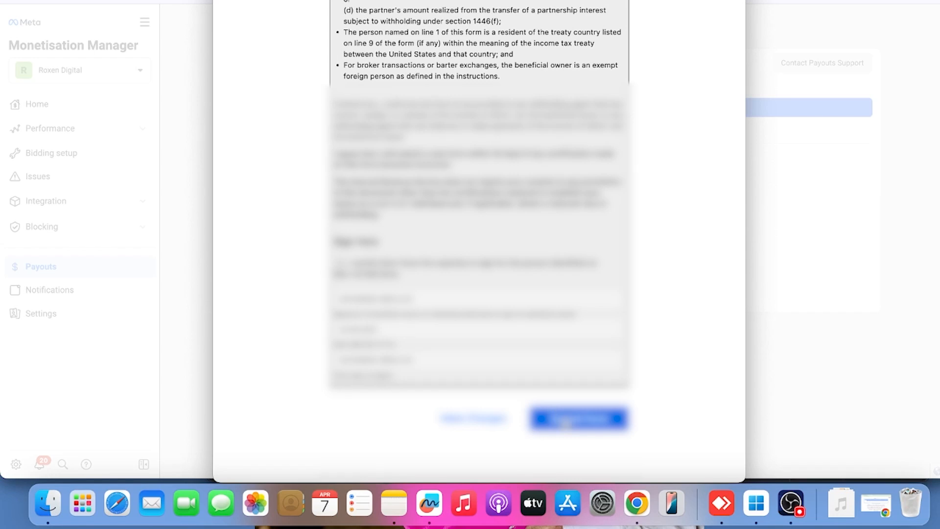
click(565, 421)
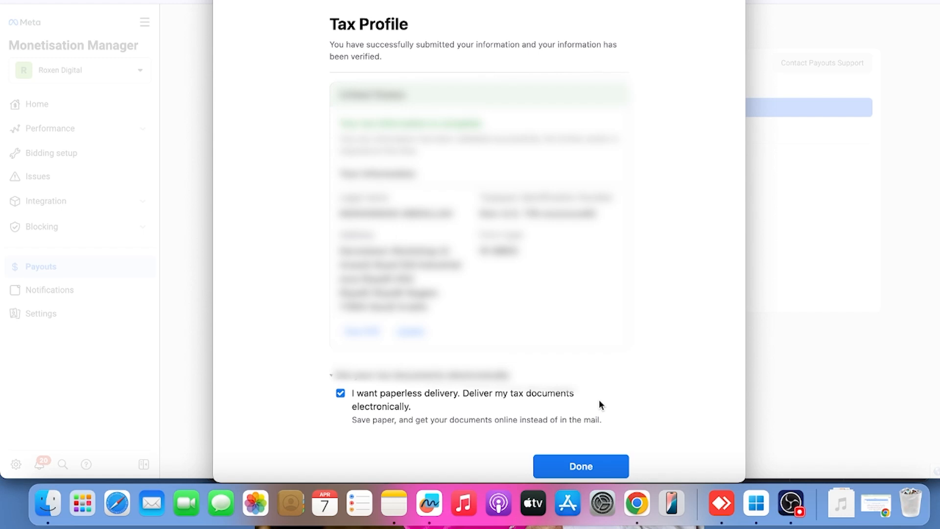
click(592, 466)
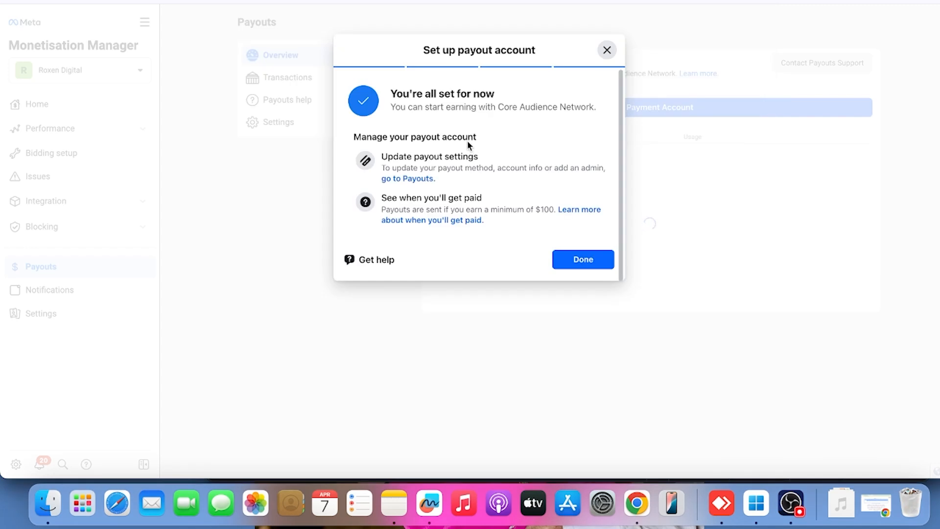
Finish the payout account setup and go to the Facebook home page
click(569, 260)
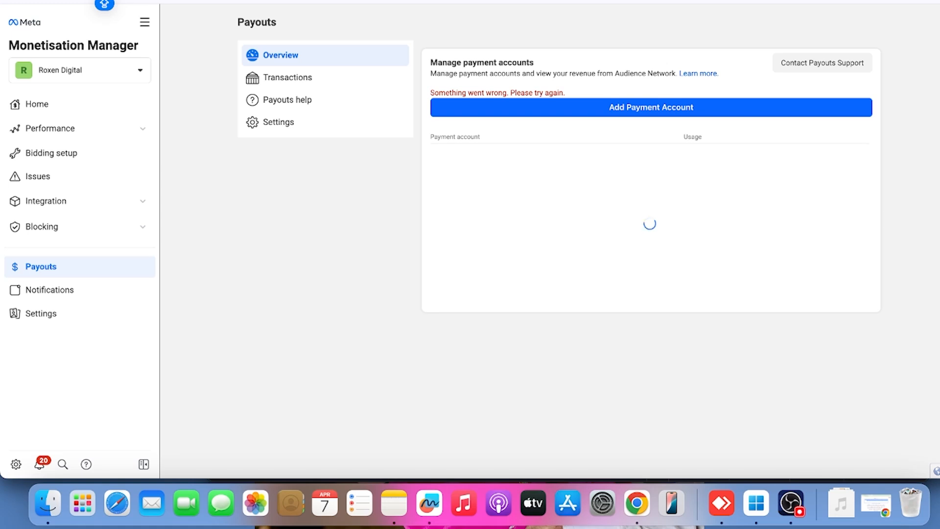
key(super+l)
text(face)
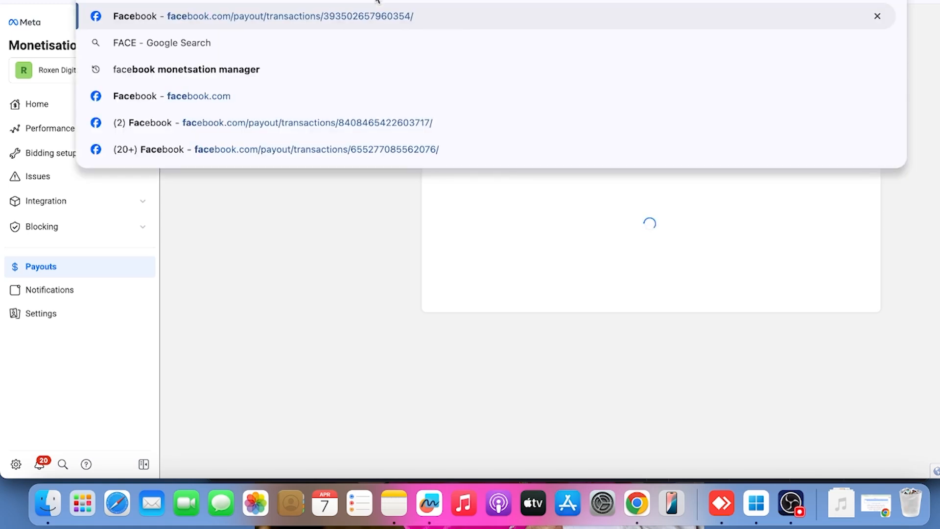
click(188, 140)
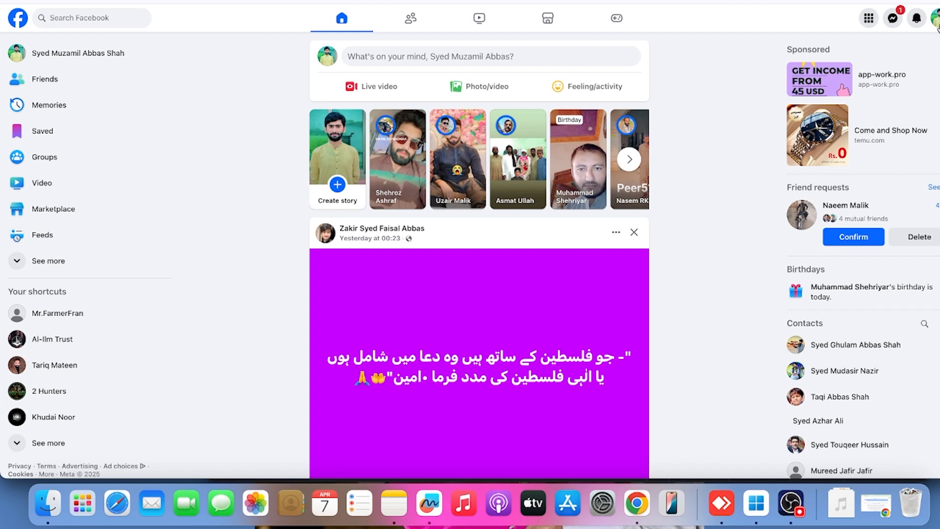
Open the Facebook account settings and go to the Payouts overview
scroll(640, 95, down, 6)
scroll(796, 28, up, 6)
click(937, 28)
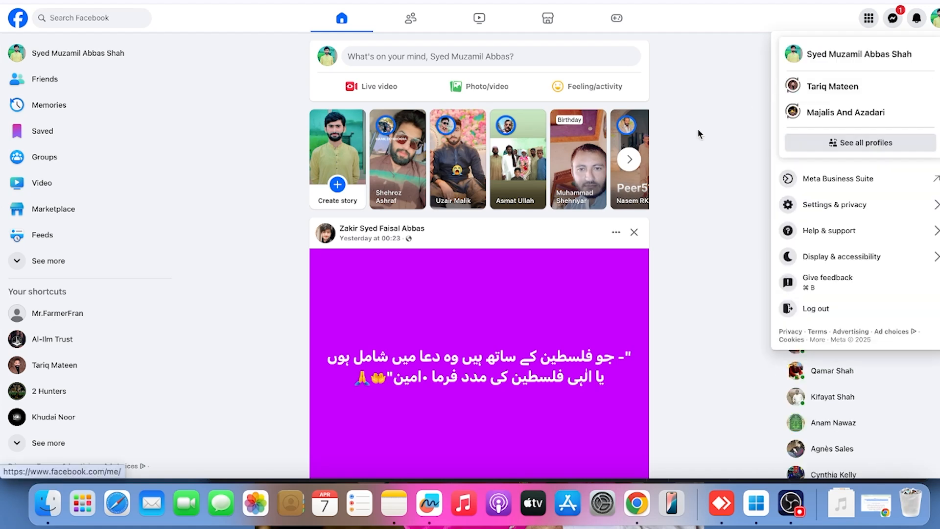
click(808, 205)
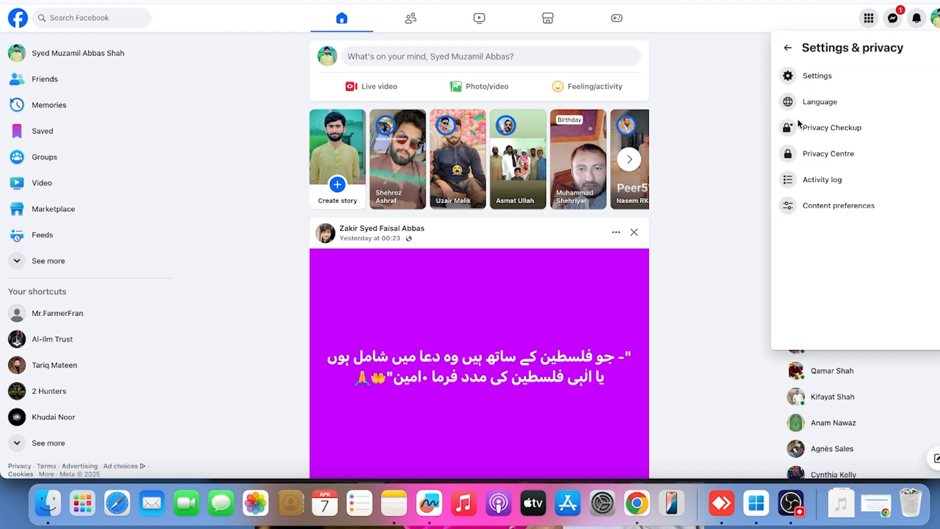
click(808, 78)
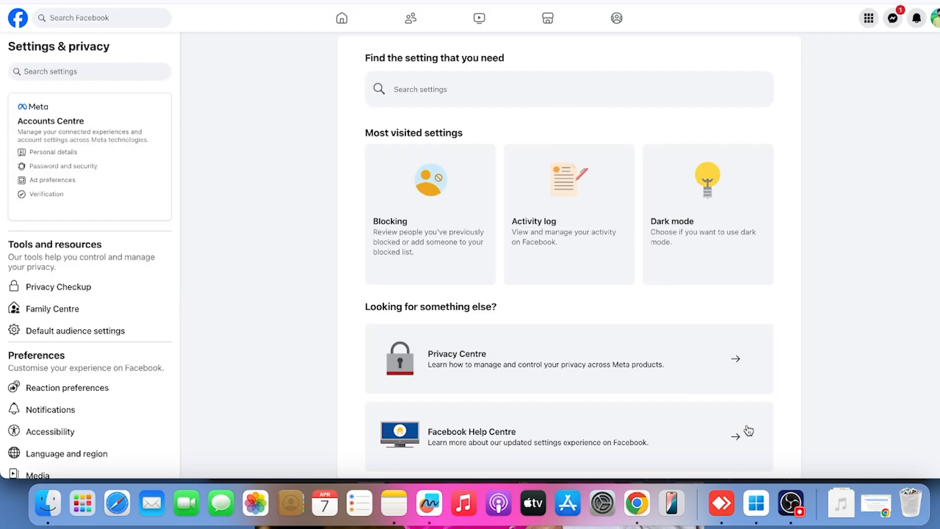
scroll(163, 318, down, 5)
scroll(103, 314, down, 5)
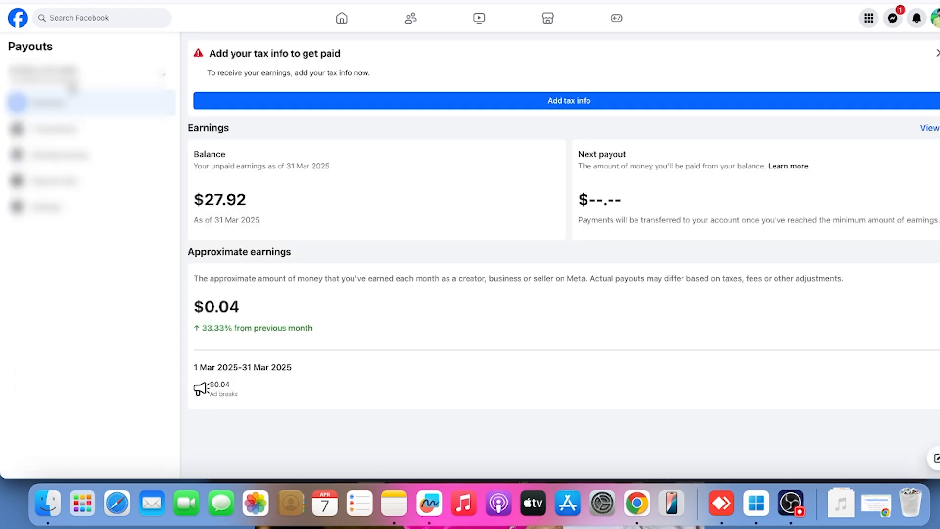
Switch to the account holder's payout account and dismiss the verified badge and business ads promotions
click(73, 82)
scroll(111, 283, down, 10)
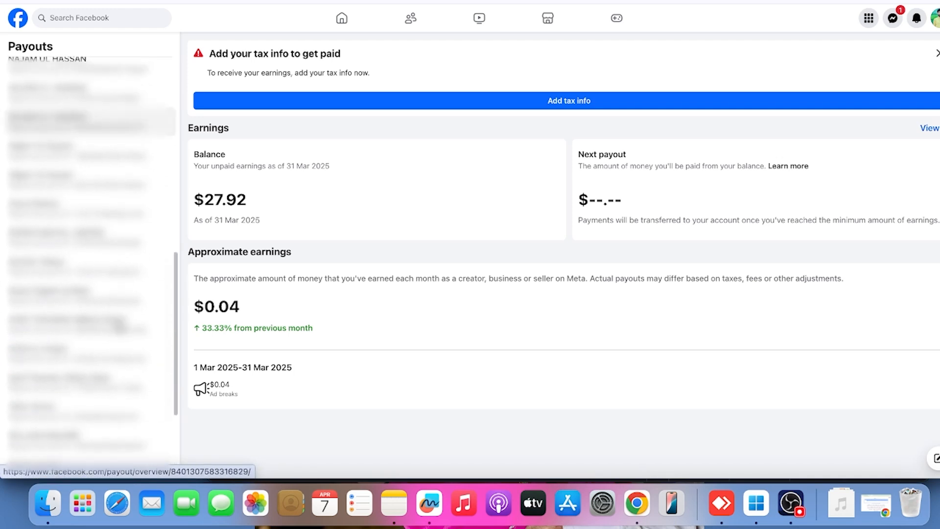
scroll(120, 328, up, 10)
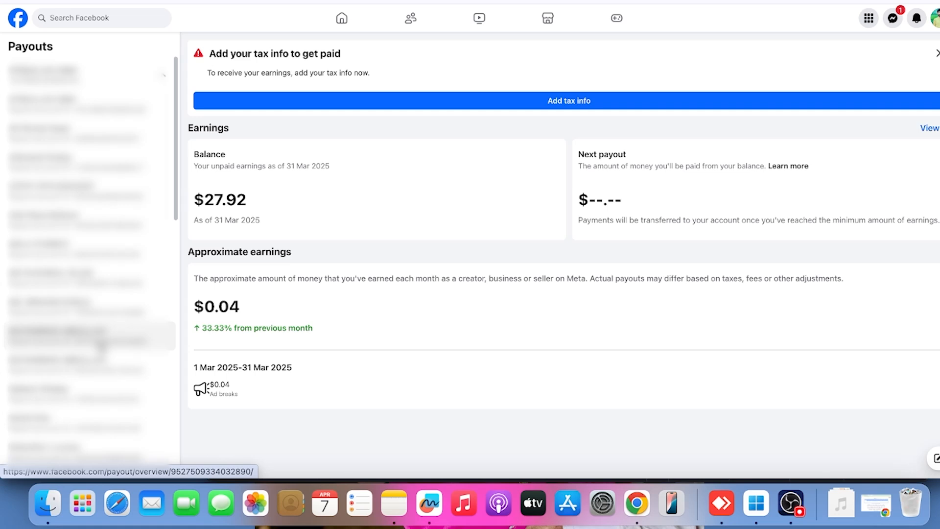
click(102, 342)
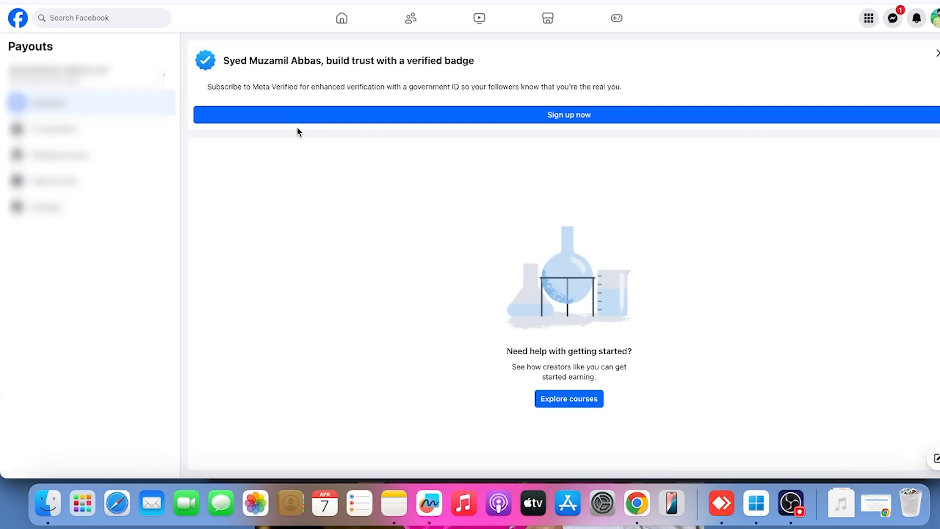
click(936, 53)
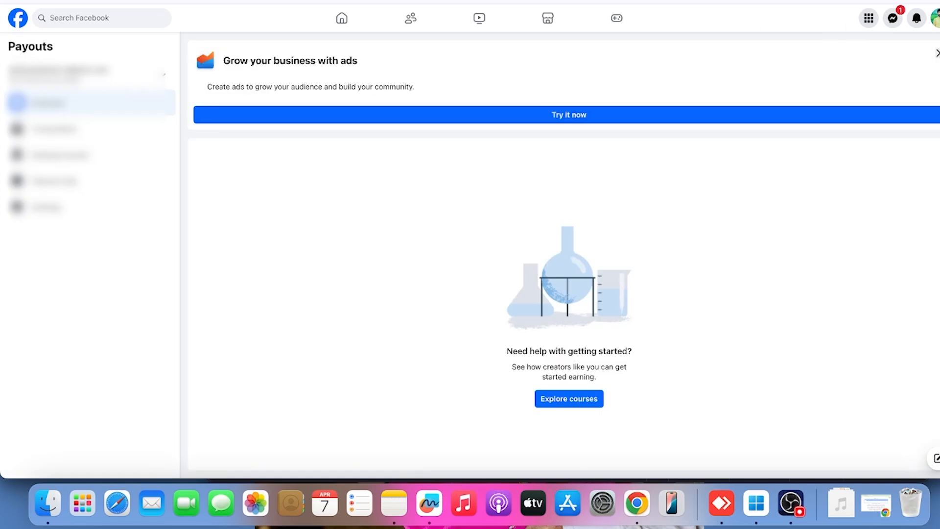
click(936, 53)
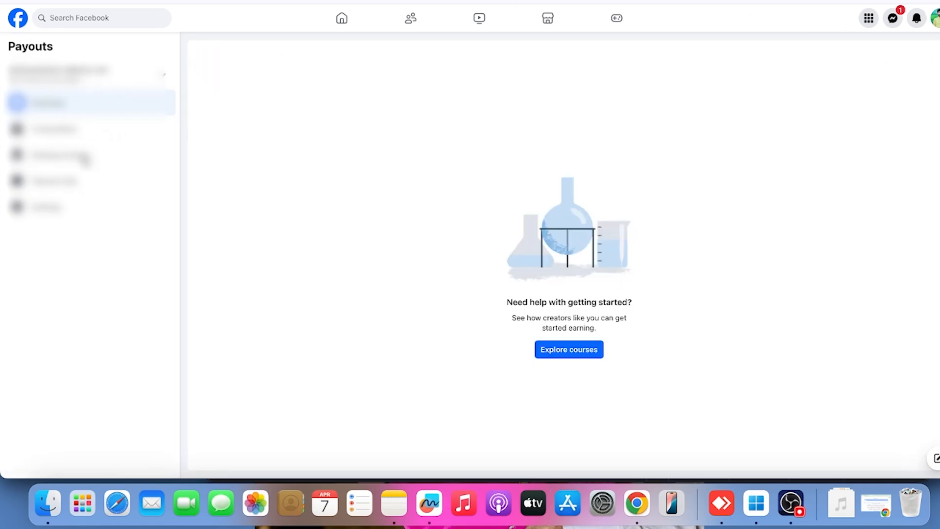
Check the earning sources of this payout account, and switch to another saved payout account
click(85, 159)
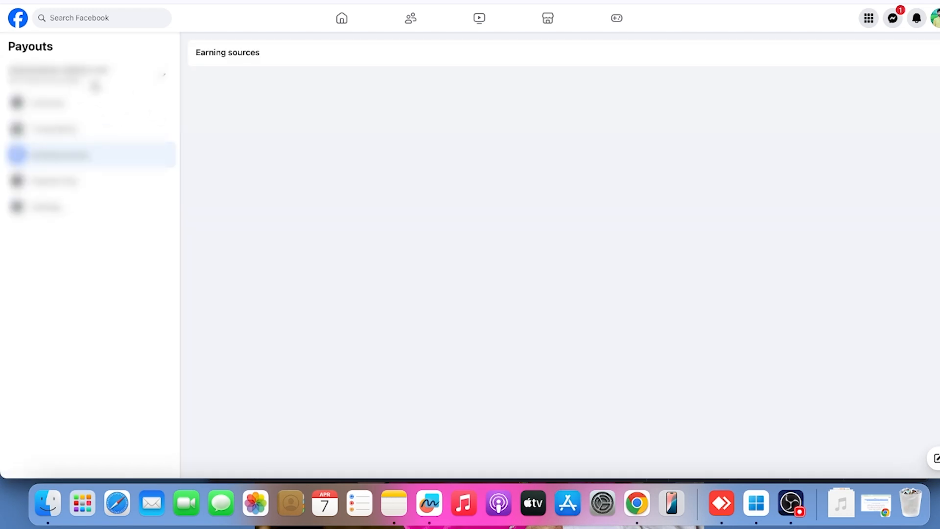
click(104, 85)
scroll(95, 252, down, 3)
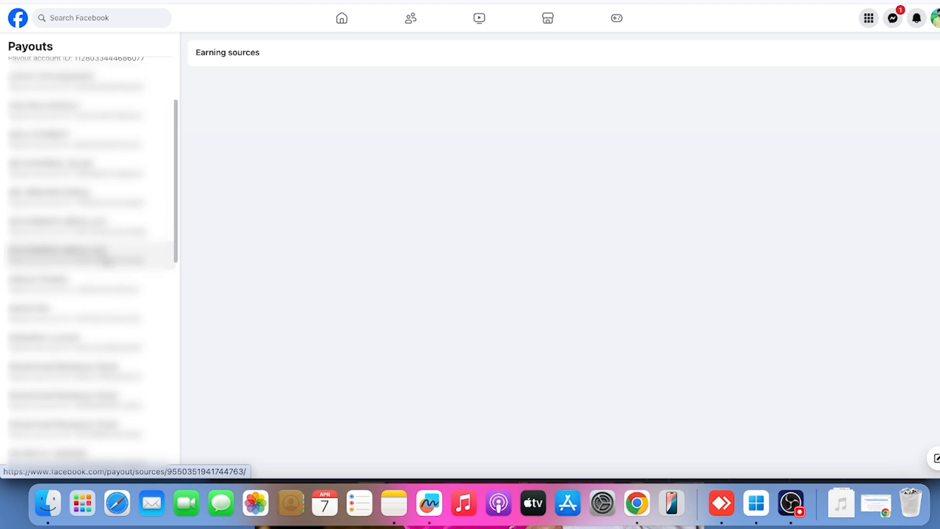
click(105, 259)
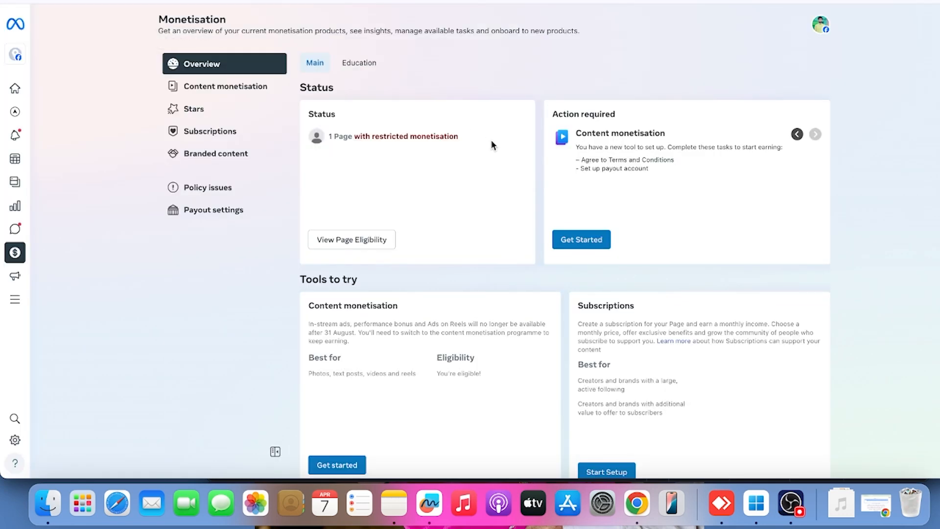
Get started with content monetisation and begin the required payout account setup for the creator Page
click(589, 243)
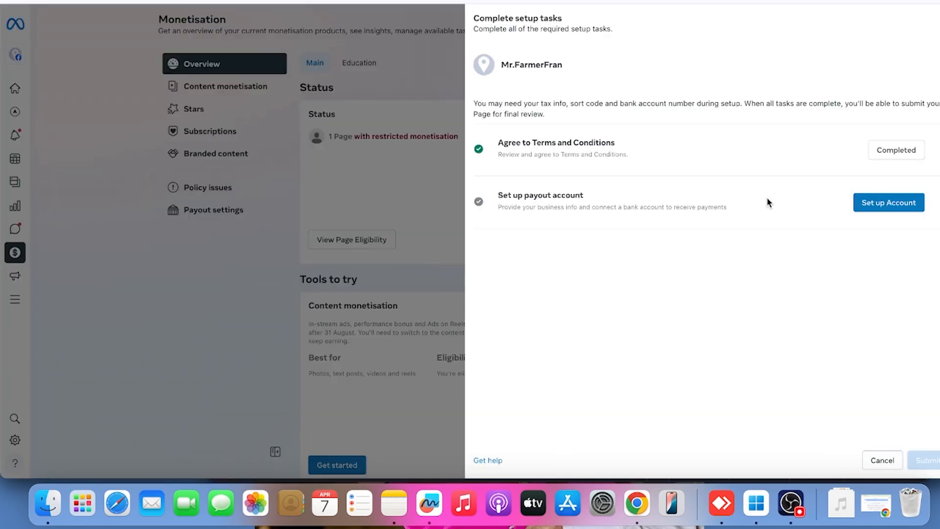
click(898, 207)
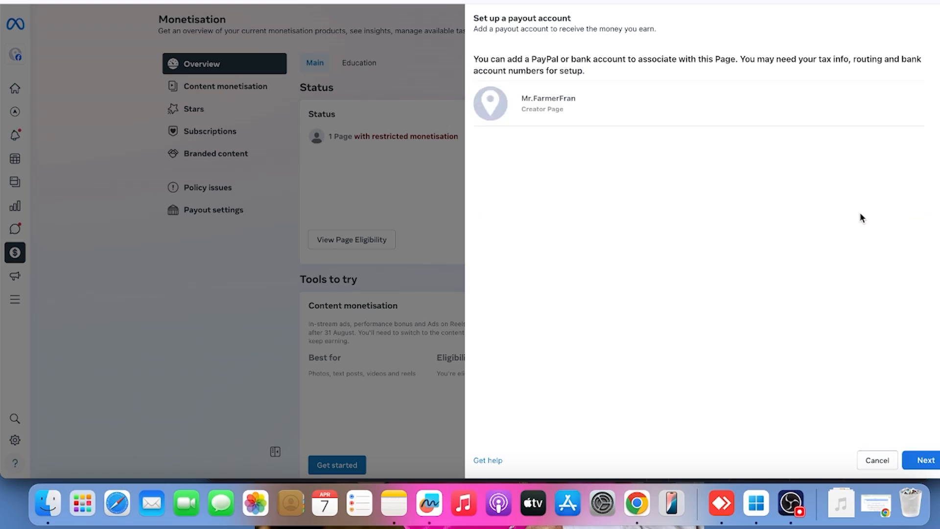
click(925, 458)
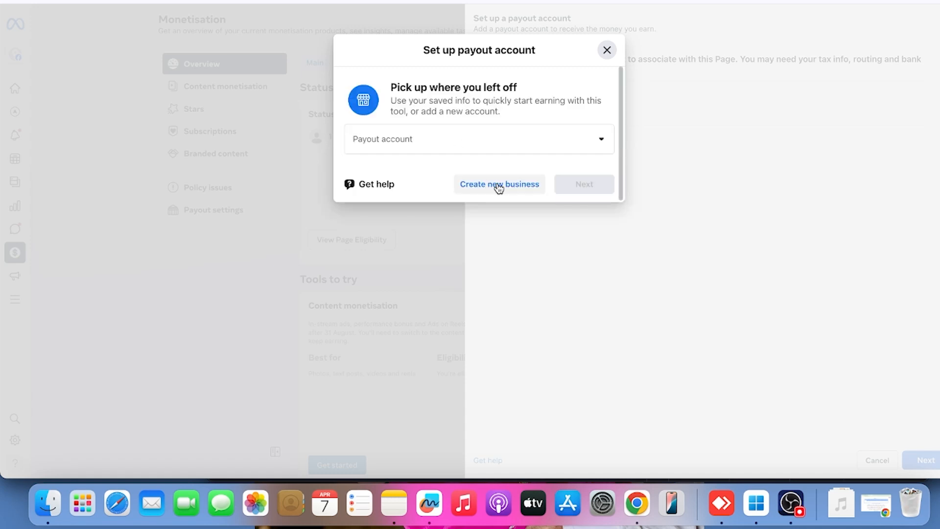
Choose the account holder's saved payout account for the Page instead of creating a new business, and continue
click(453, 141)
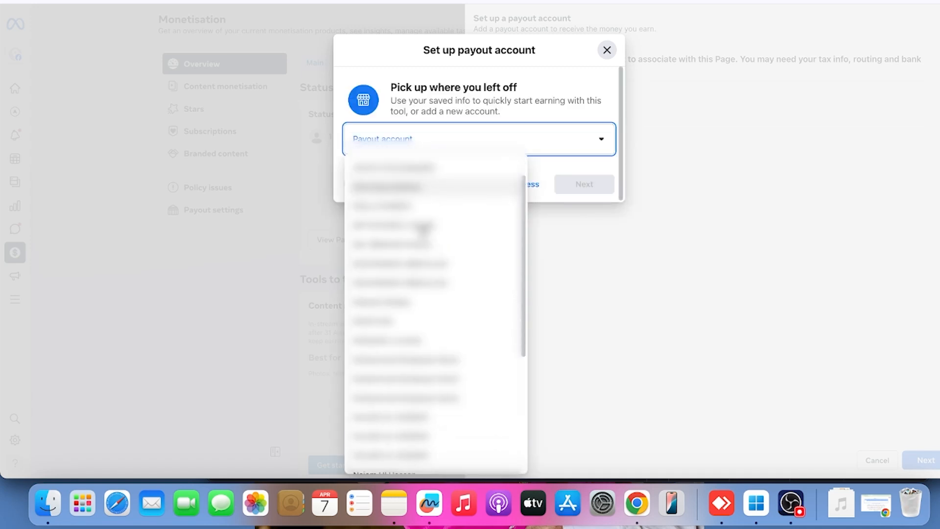
scroll(424, 228, down, 1)
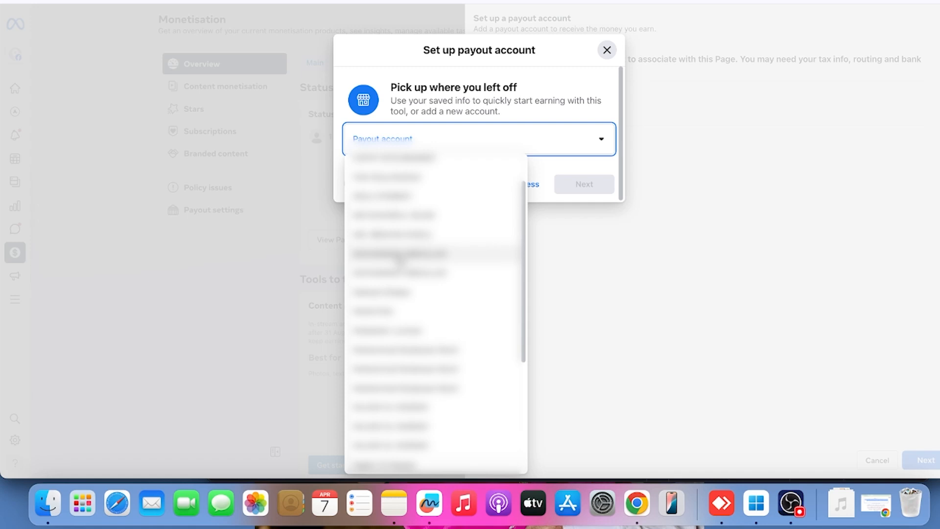
click(400, 254)
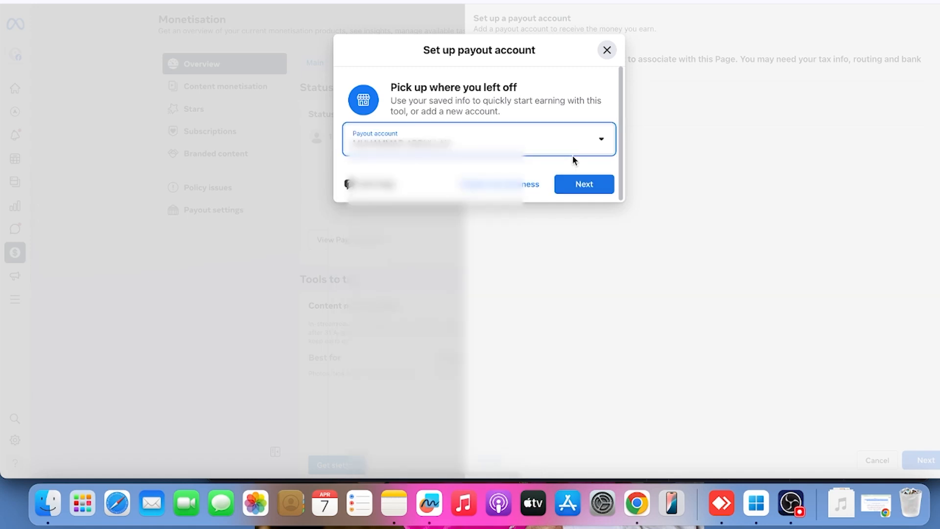
click(584, 191)
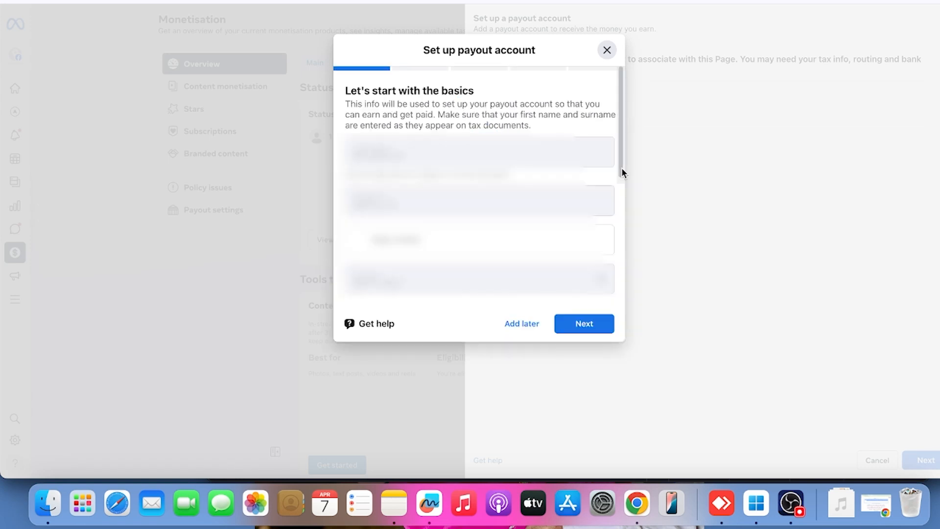
Accept the prefilled basic, business and personal info, agree to the consent declaration, and proceed to the tax info stage
click(578, 324)
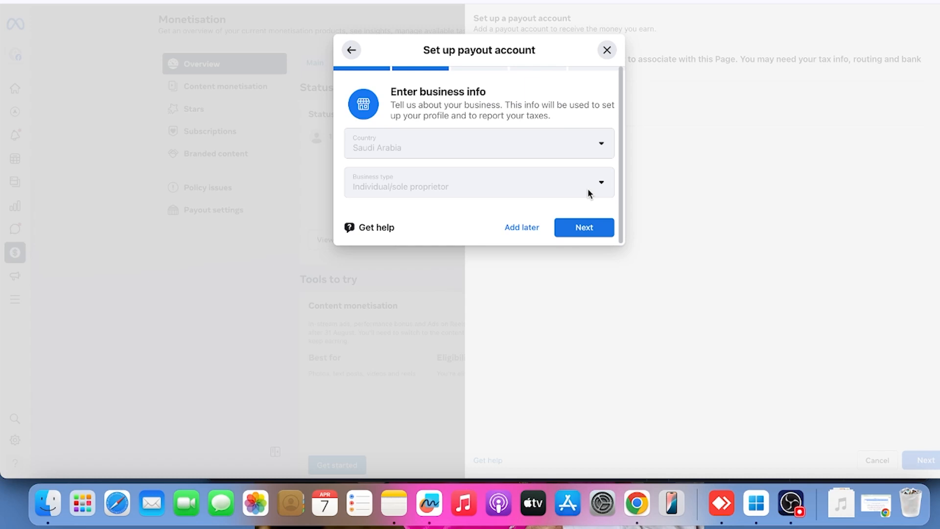
click(584, 228)
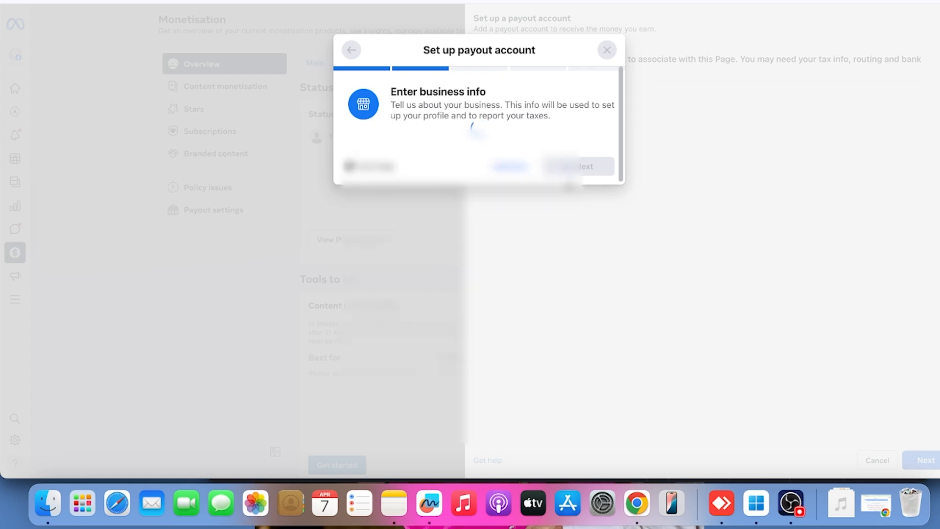
scroll(548, 275, down, 8)
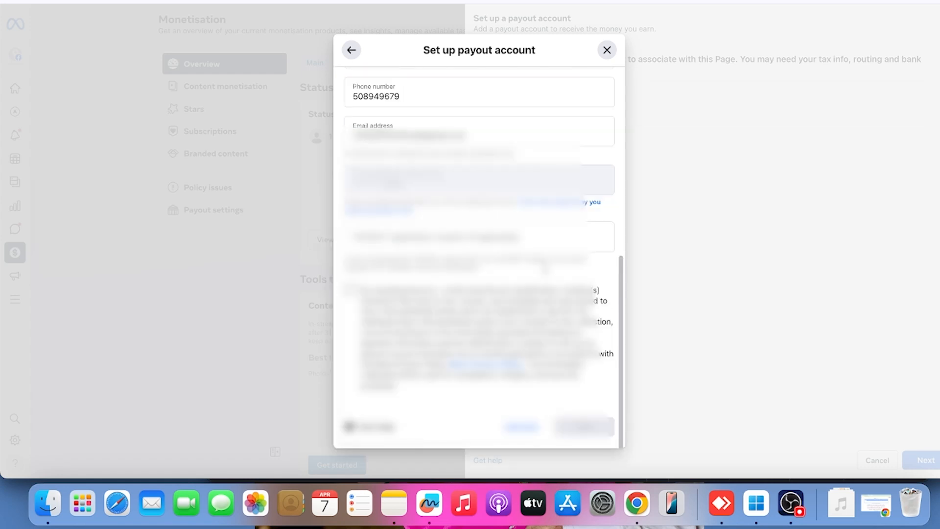
click(350, 289)
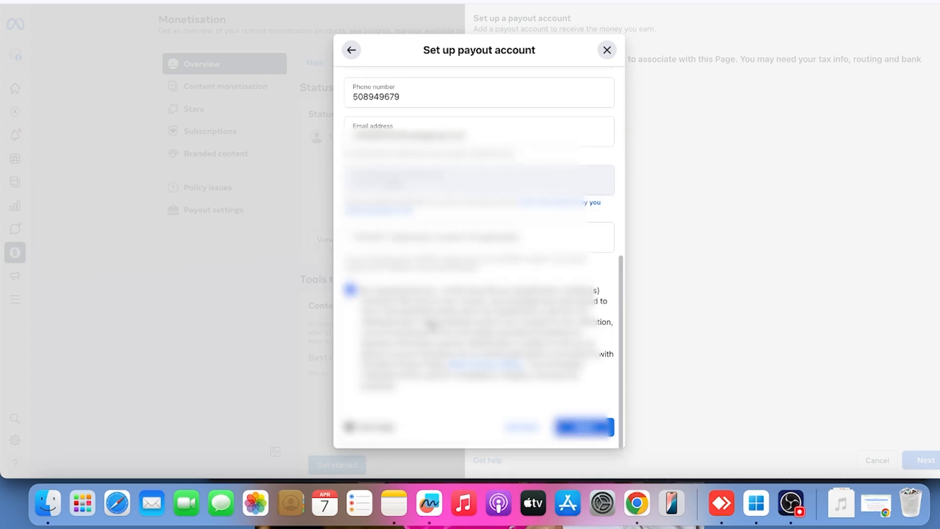
click(577, 428)
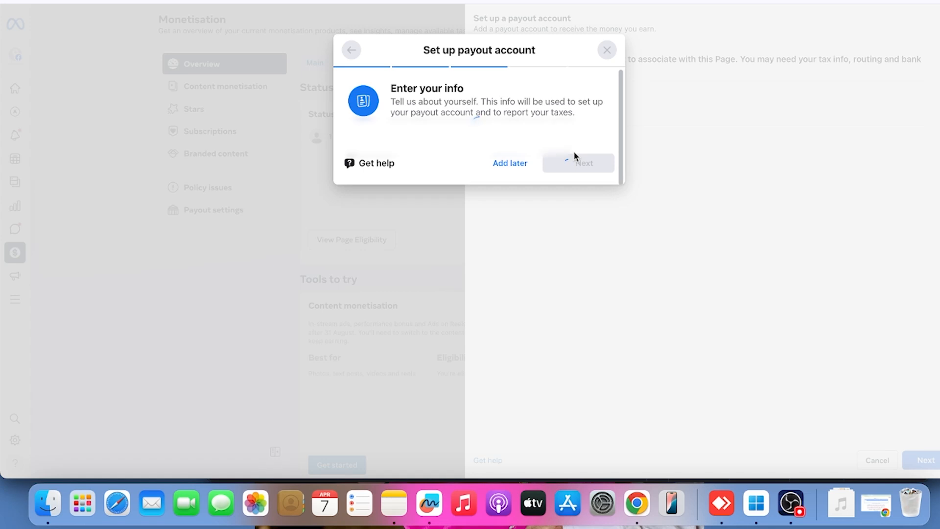
click(538, 201)
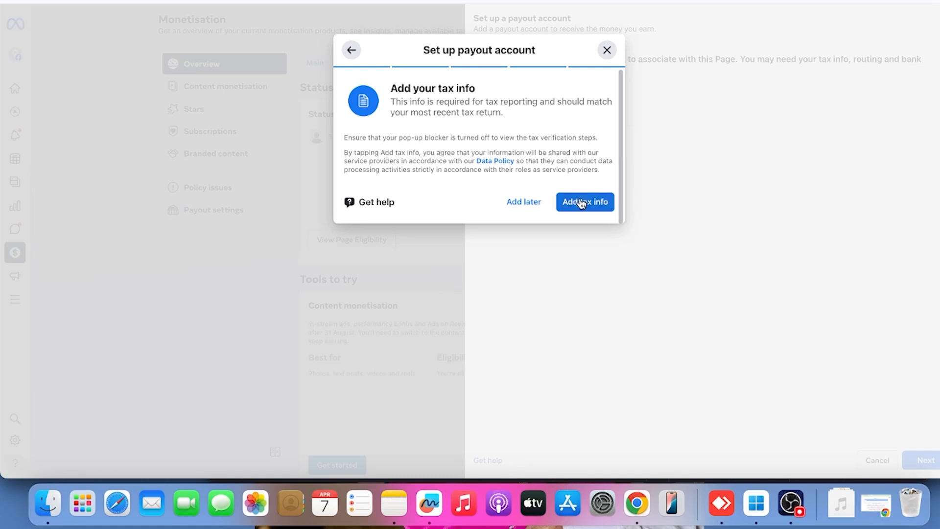
Start adding tax info with the existing Facebook login, answer No to U.S. residency and No to acting as an intermediary, and continue
click(578, 209)
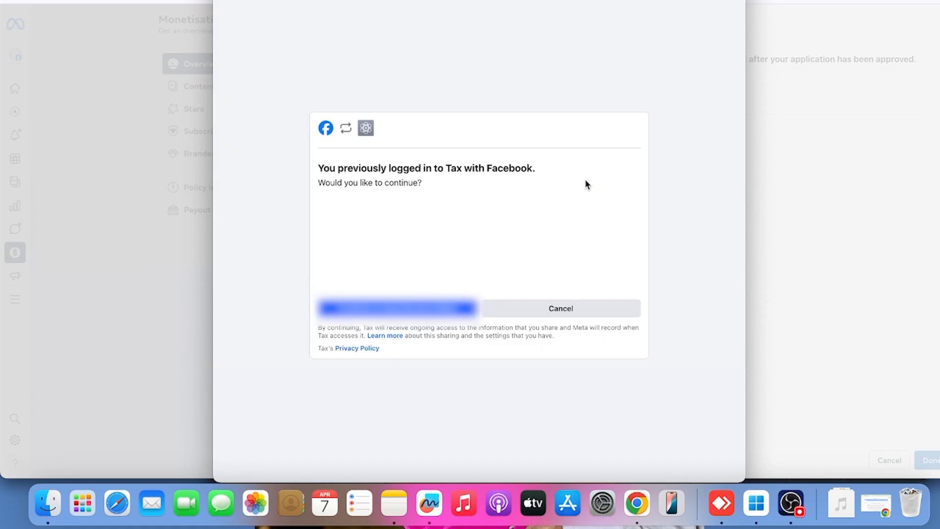
click(397, 308)
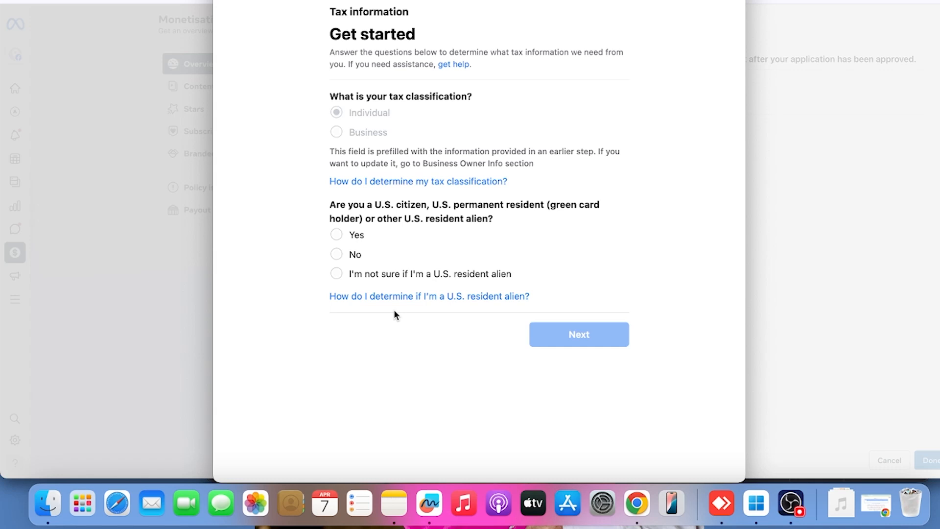
click(342, 256)
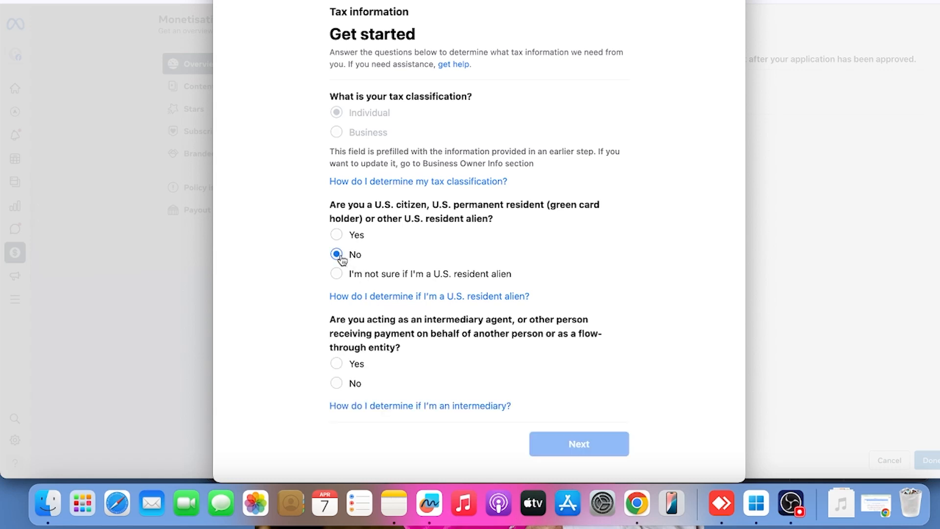
click(339, 384)
click(578, 443)
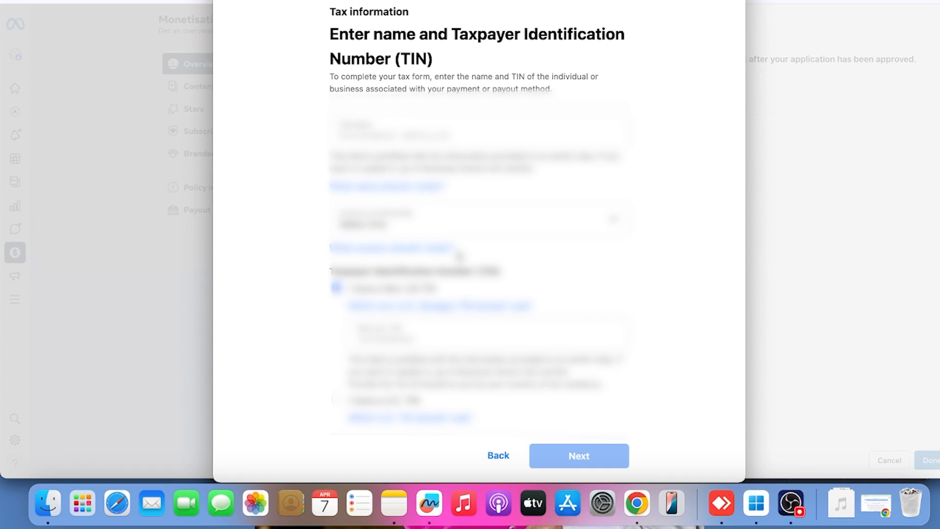
Set the country of citizenship to Saudi Arabia, leave the prefilled name and foreign TIN, and continue to the address form
click(407, 231)
scroll(424, 356, down, 10)
scroll(424, 356, down, 15)
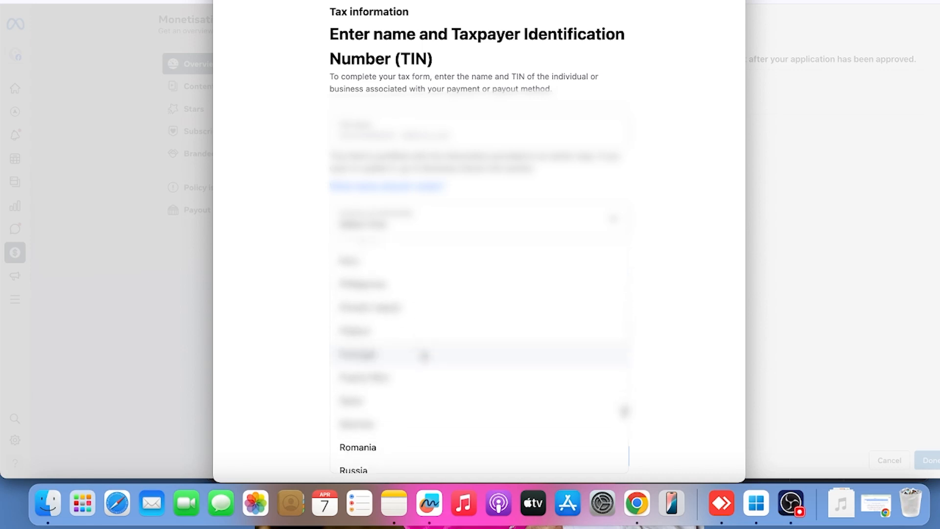
scroll(424, 356, down, 5)
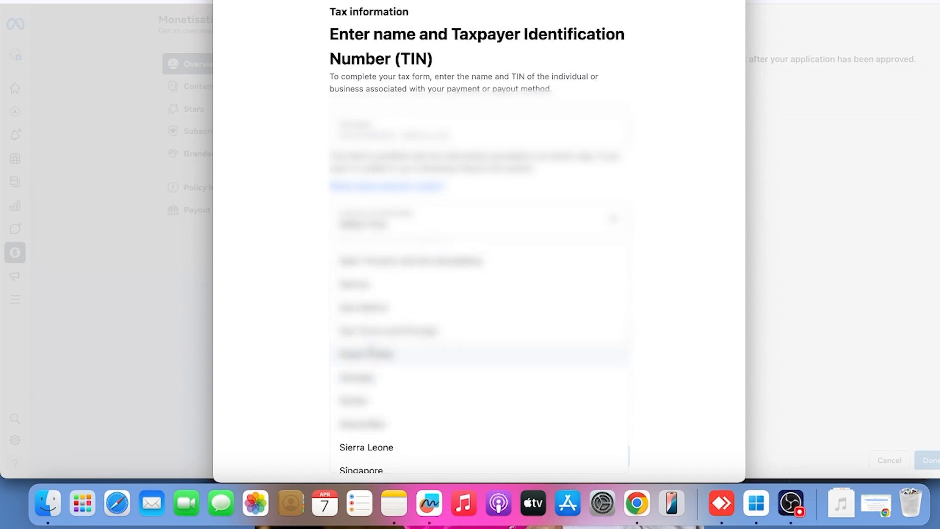
click(372, 354)
click(597, 463)
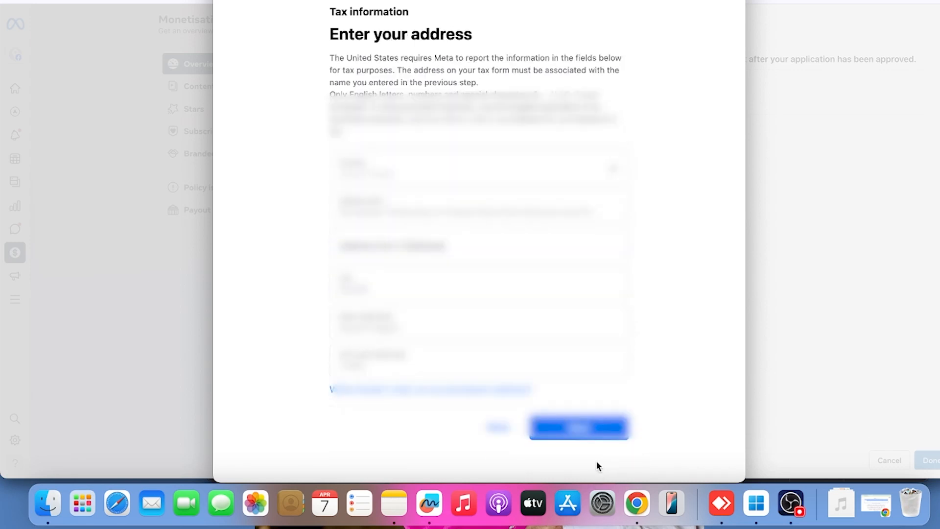
Accept the prefilled permanent address, keep the mailing address the same, and set the country of tax residence to Saudi Arabia
click(583, 431)
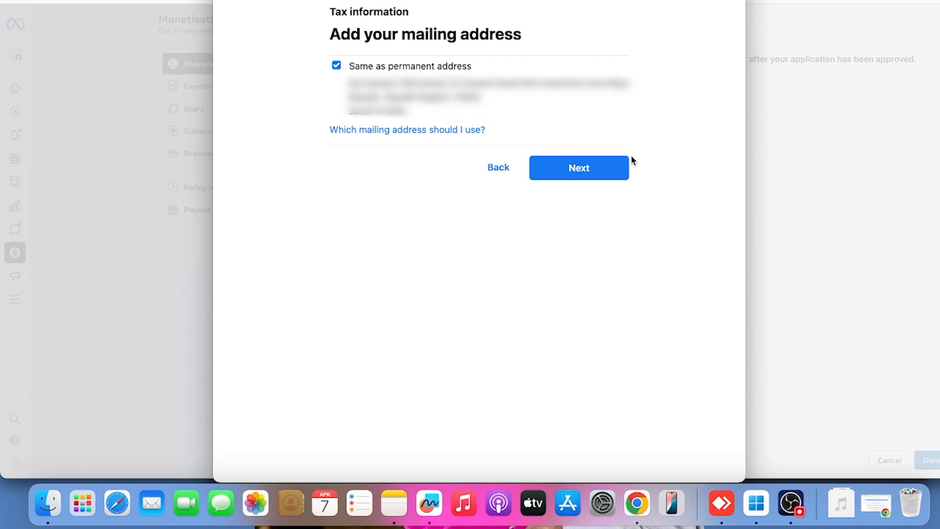
click(597, 171)
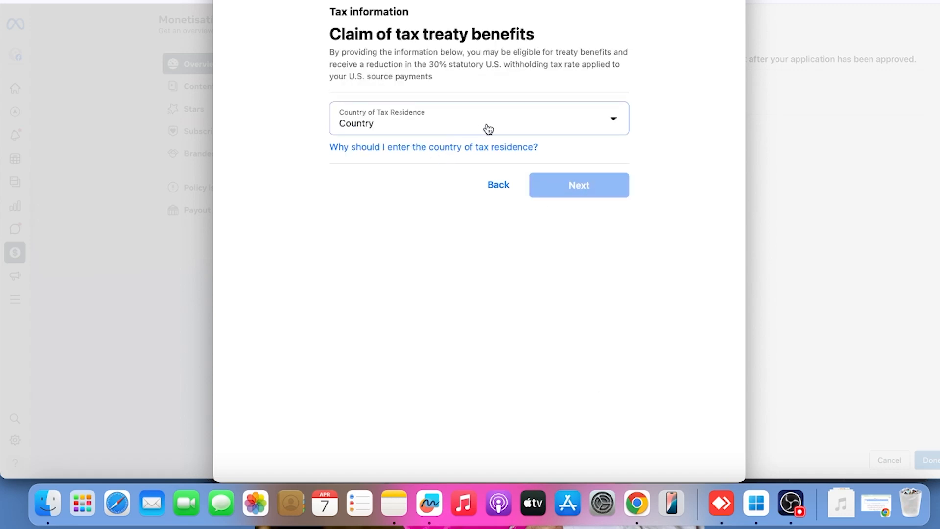
click(606, 125)
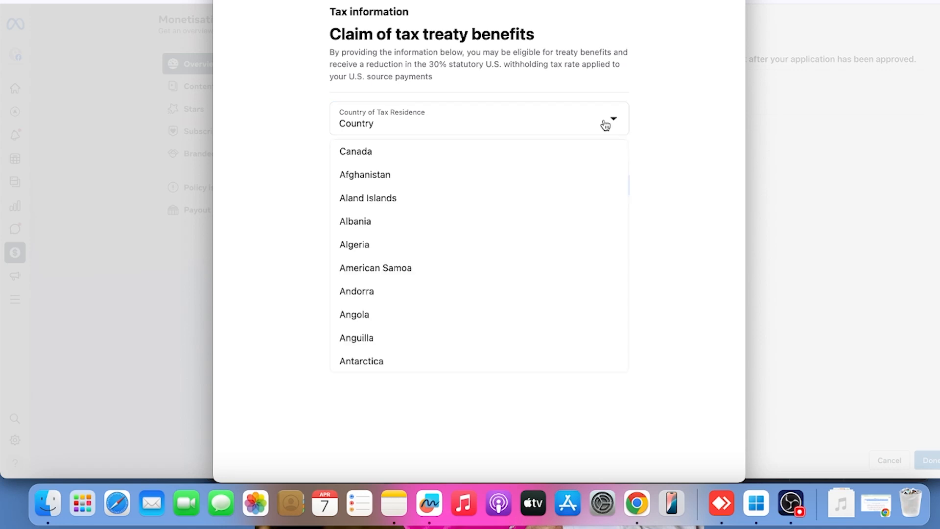
scroll(412, 249, down, 20)
scroll(412, 250, down, 20)
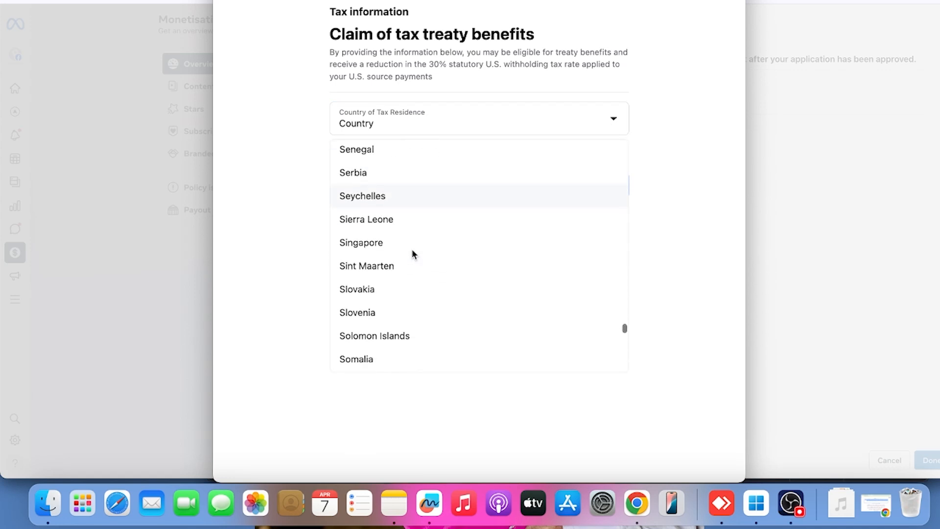
scroll(405, 225, down, 5)
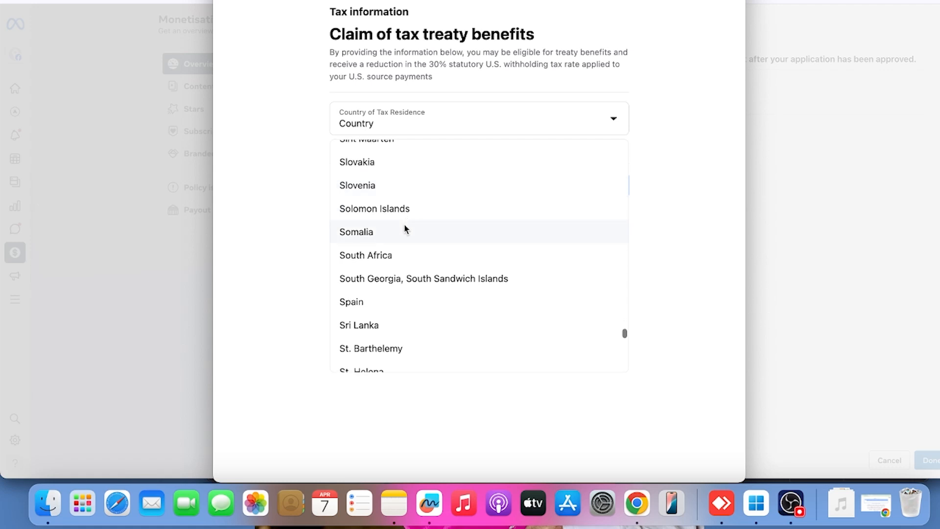
scroll(404, 228, up, 6)
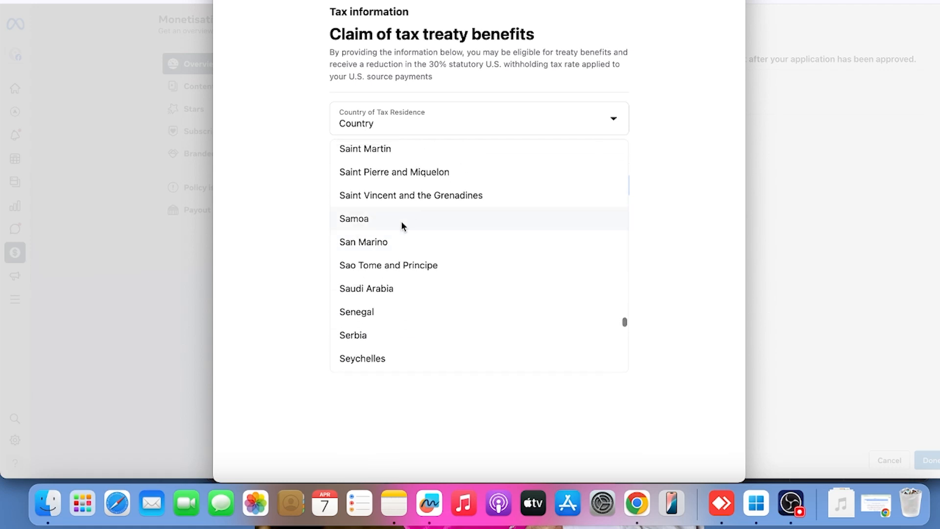
click(373, 287)
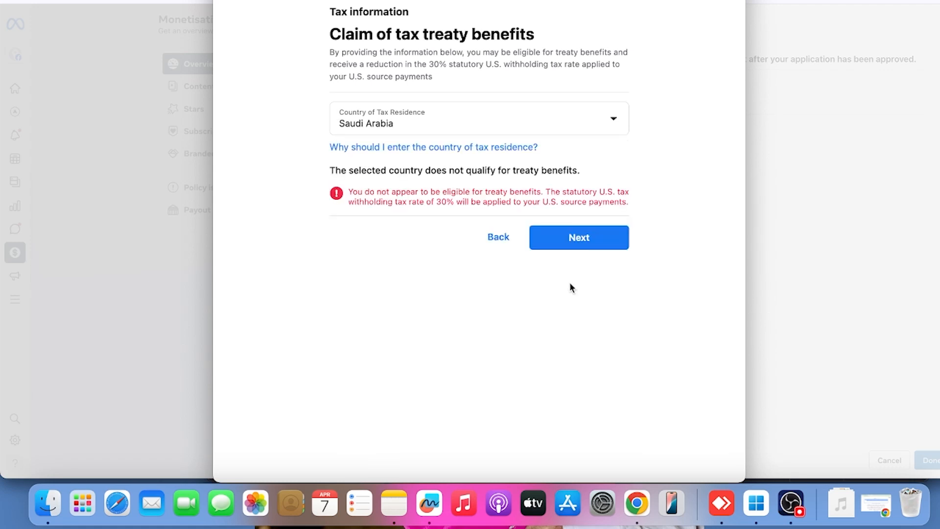
click(590, 237)
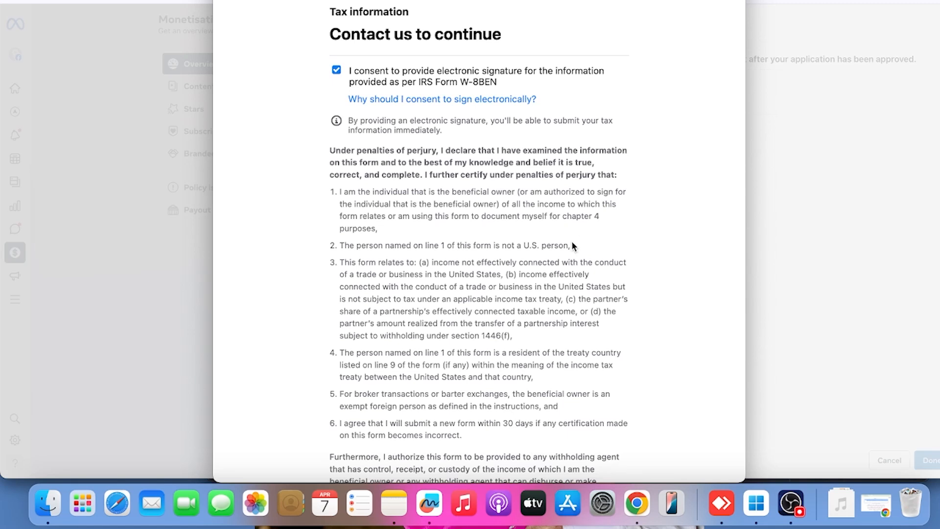
Certify the capacity to sign the W-8BEN form, enter the account holder's full name as electronic signature, and continue to the review
scroll(571, 241, down, 10)
click(336, 243)
click(388, 288)
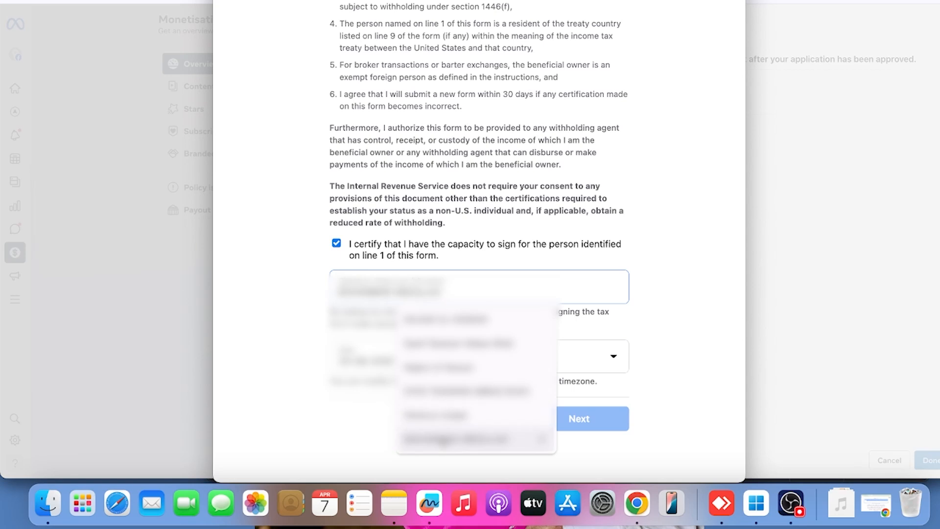
click(442, 440)
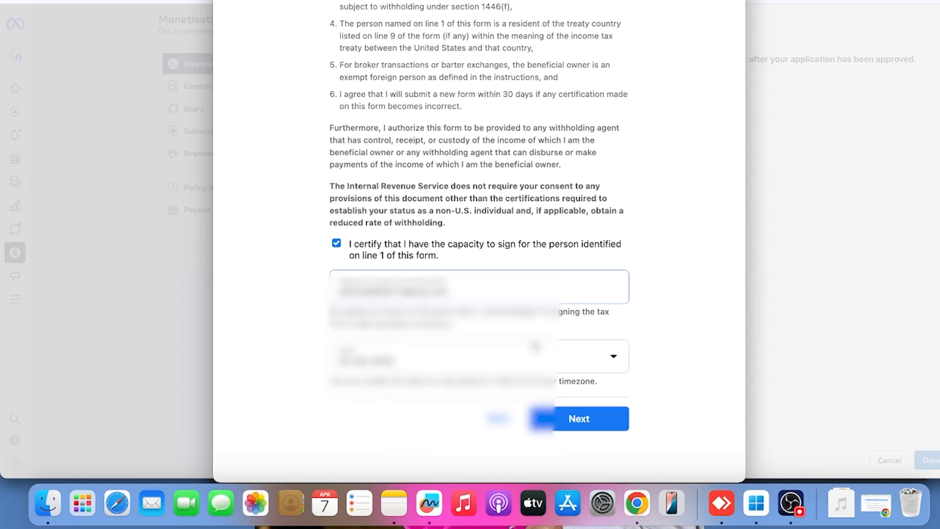
click(579, 424)
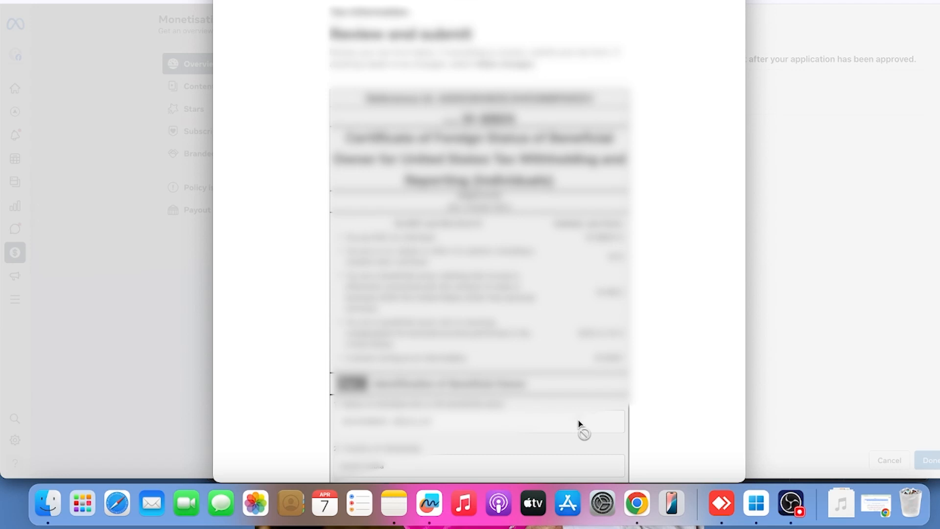
Submit the reviewed W-8BEN form and finish the payout account setup with paperless delivery of tax documents left on
scroll(579, 424, down, 10)
click(591, 420)
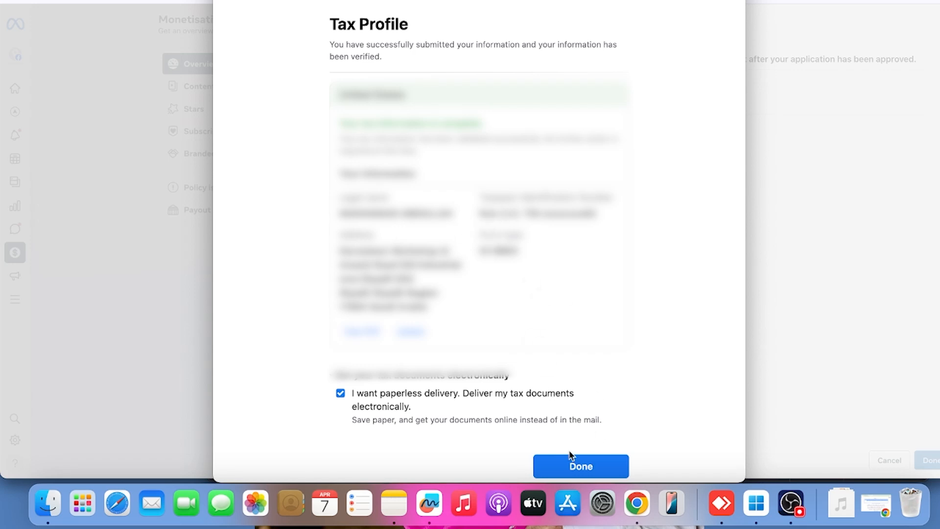
click(573, 467)
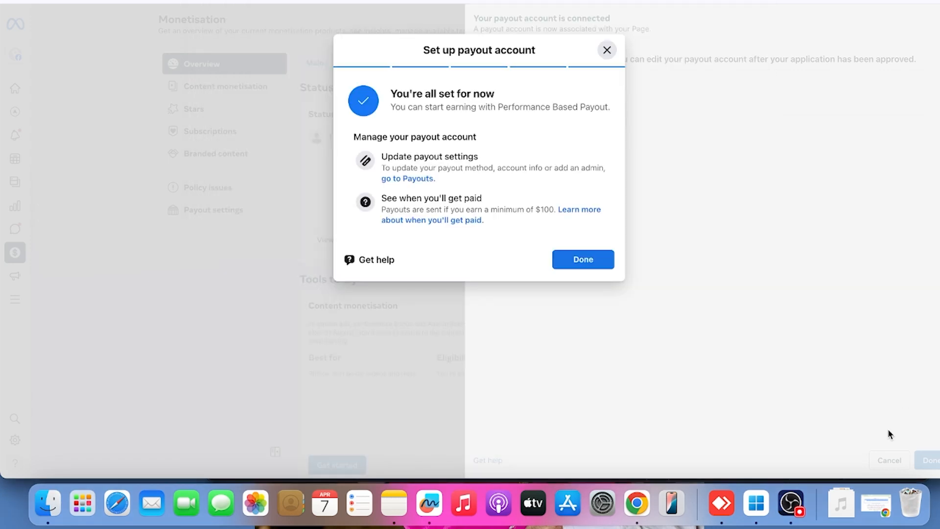
click(603, 263)
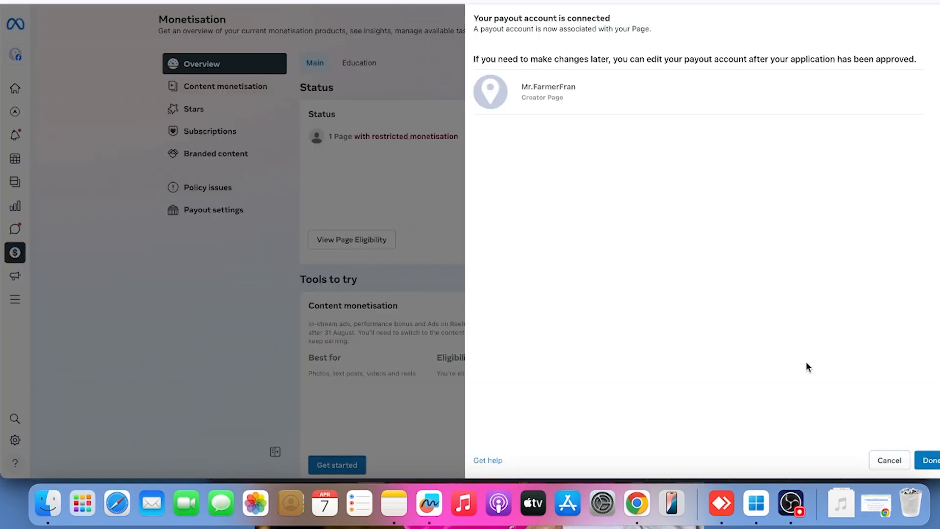
Finish connecting the payout account, submit the Page's completed setup tasks for content monetisation, and close the confirmation
click(932, 460)
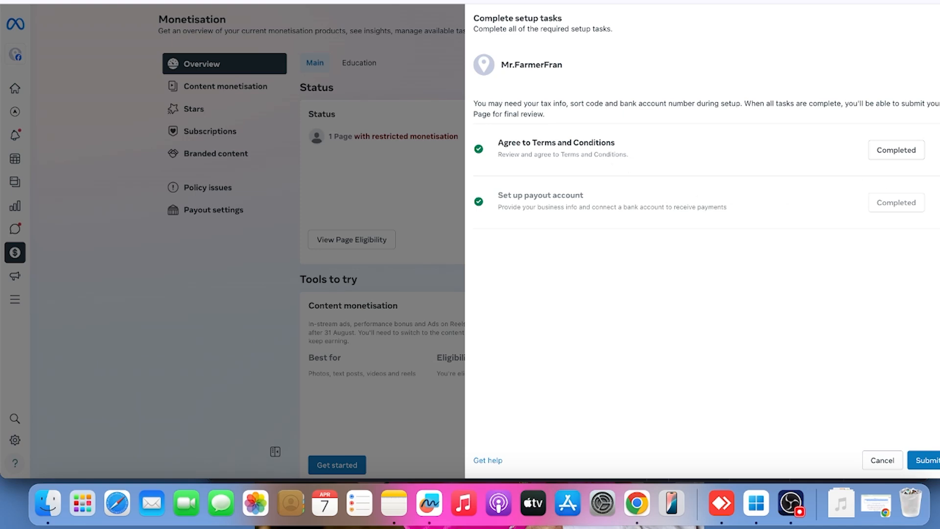
click(929, 463)
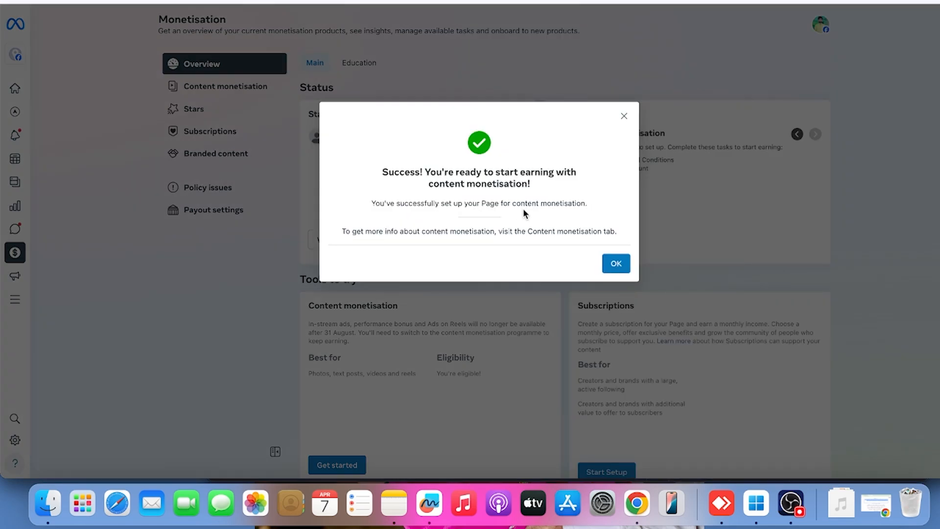
click(618, 267)
click(616, 264)
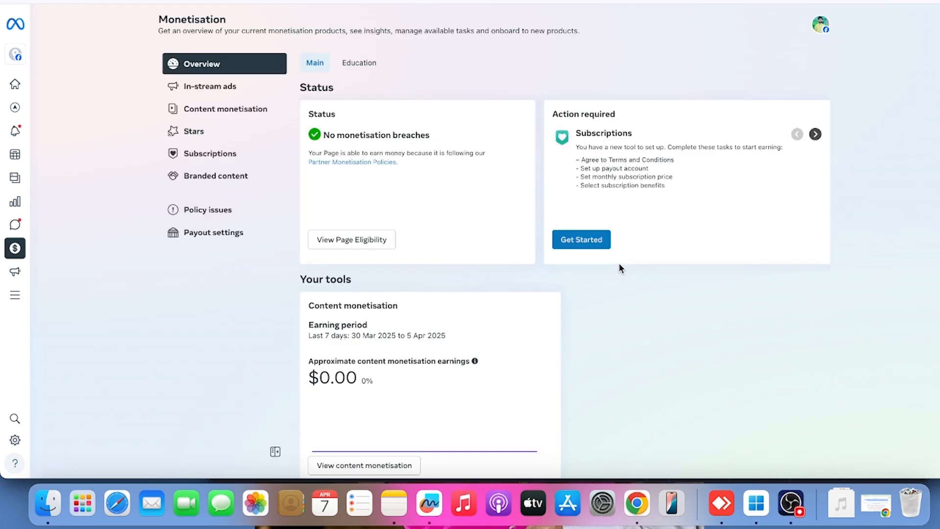
Look over the Page's monetisation status, required actions, content monetisation earnings and available tools in the Monetisation overview
scroll(567, 270, down, 1)
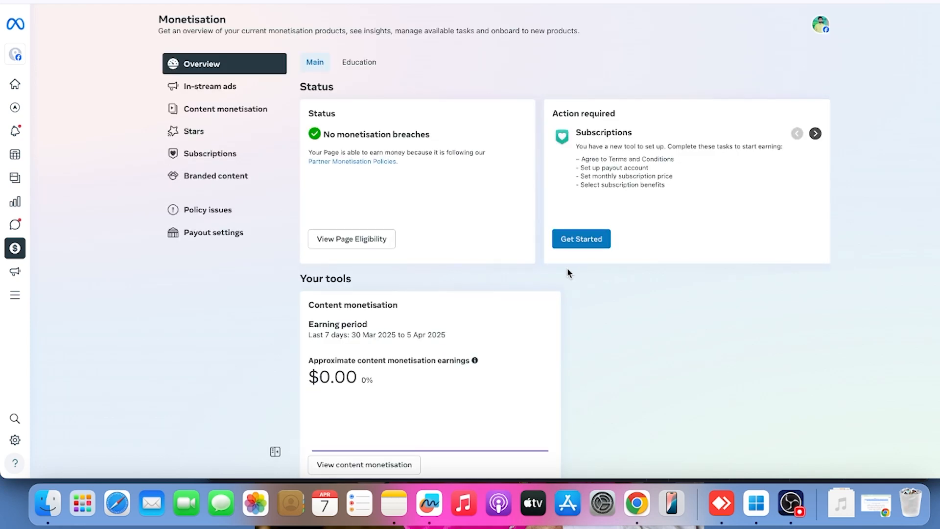
scroll(566, 269, up, 1)
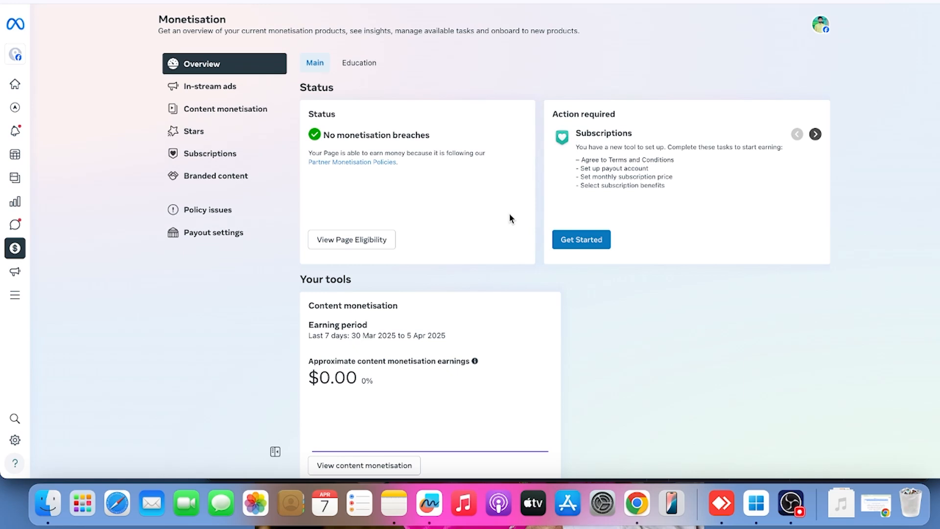
scroll(510, 218, down, 5)
scroll(567, 257, down, 1)
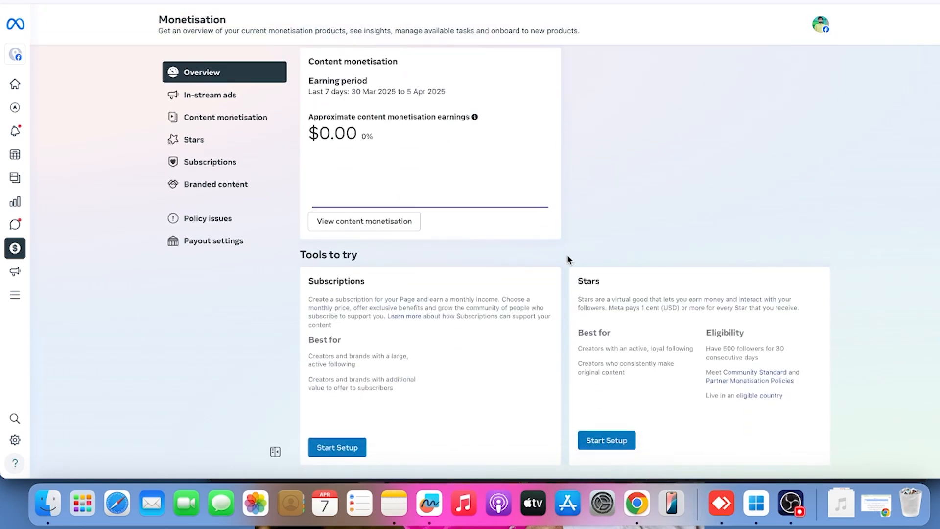
scroll(567, 257, up, 5)
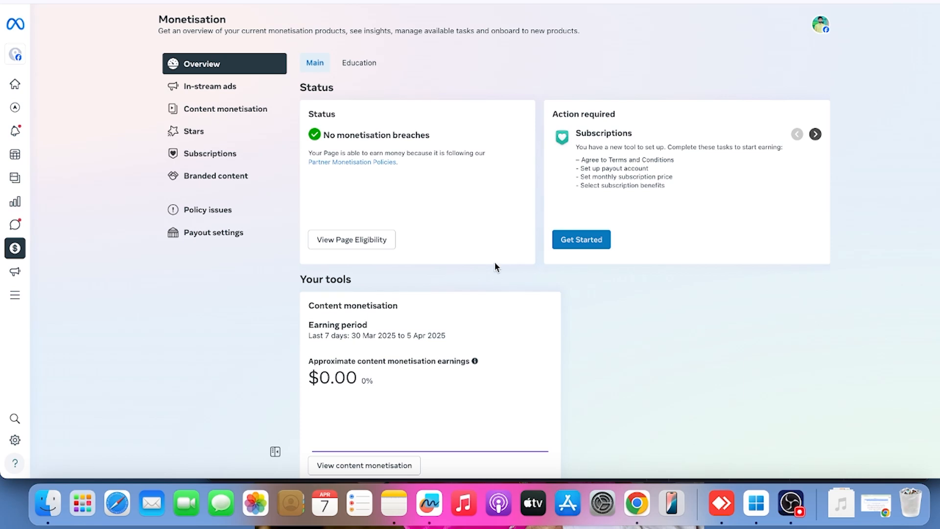
scroll(494, 266, down, 1)
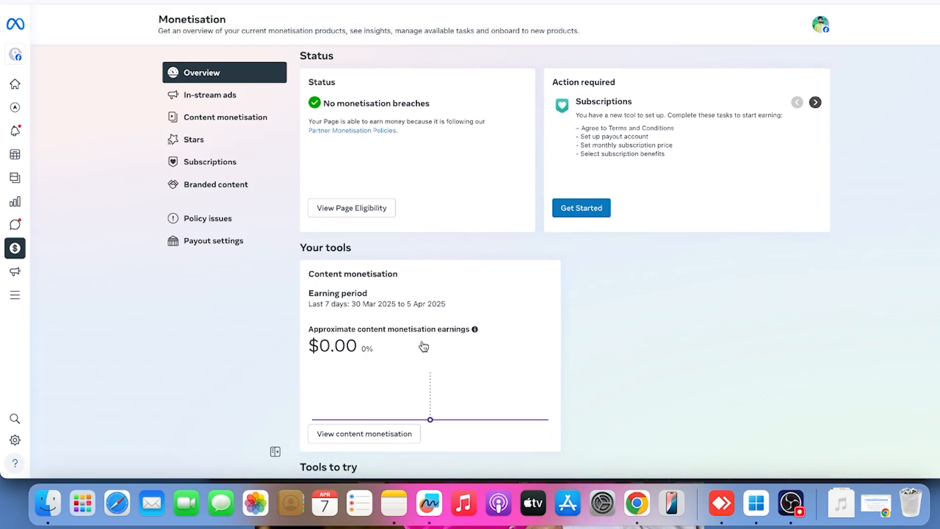
scroll(446, 253, up, 1)
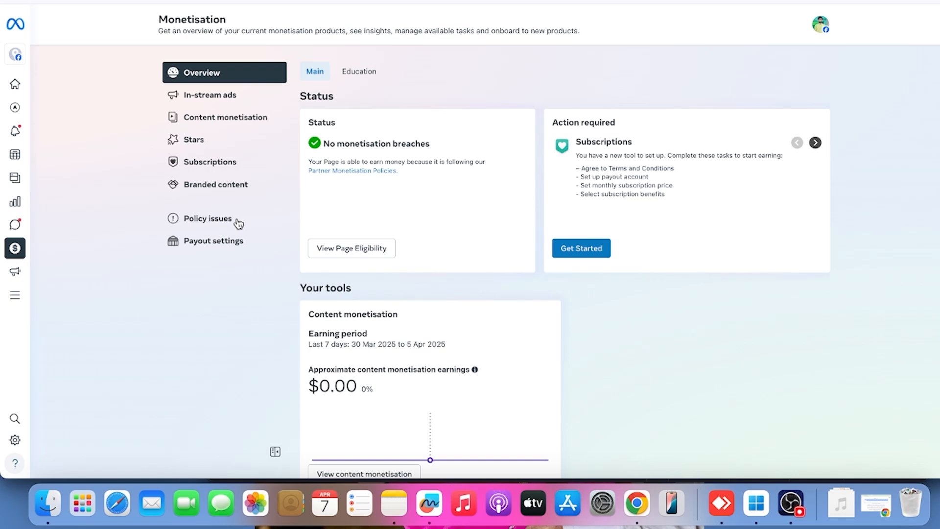
Switch to the account holder's payout account in the list of accounts on the Facebook Payouts page
scroll(387, 205, down, 1)
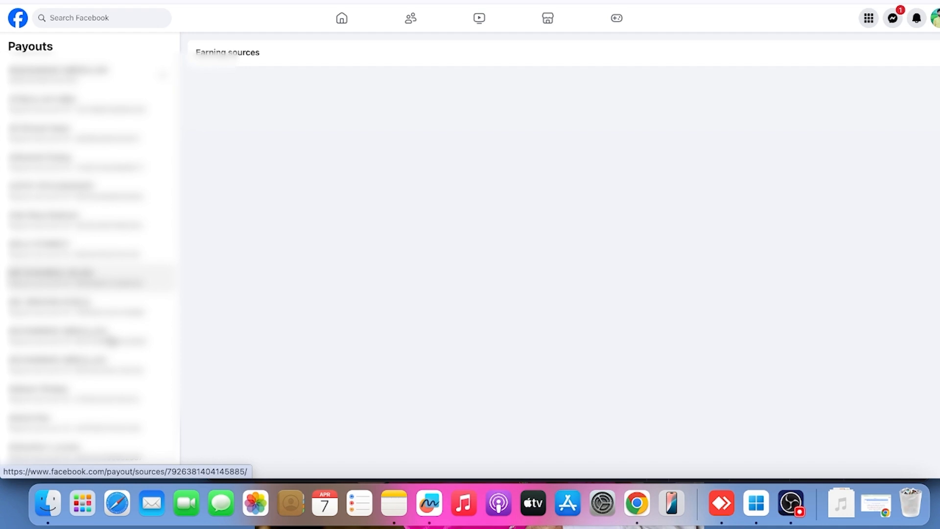
click(111, 340)
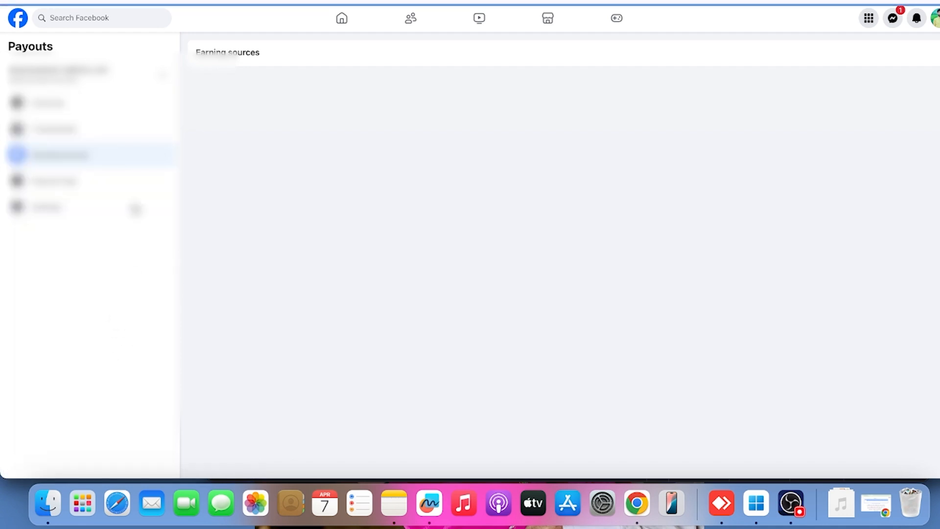